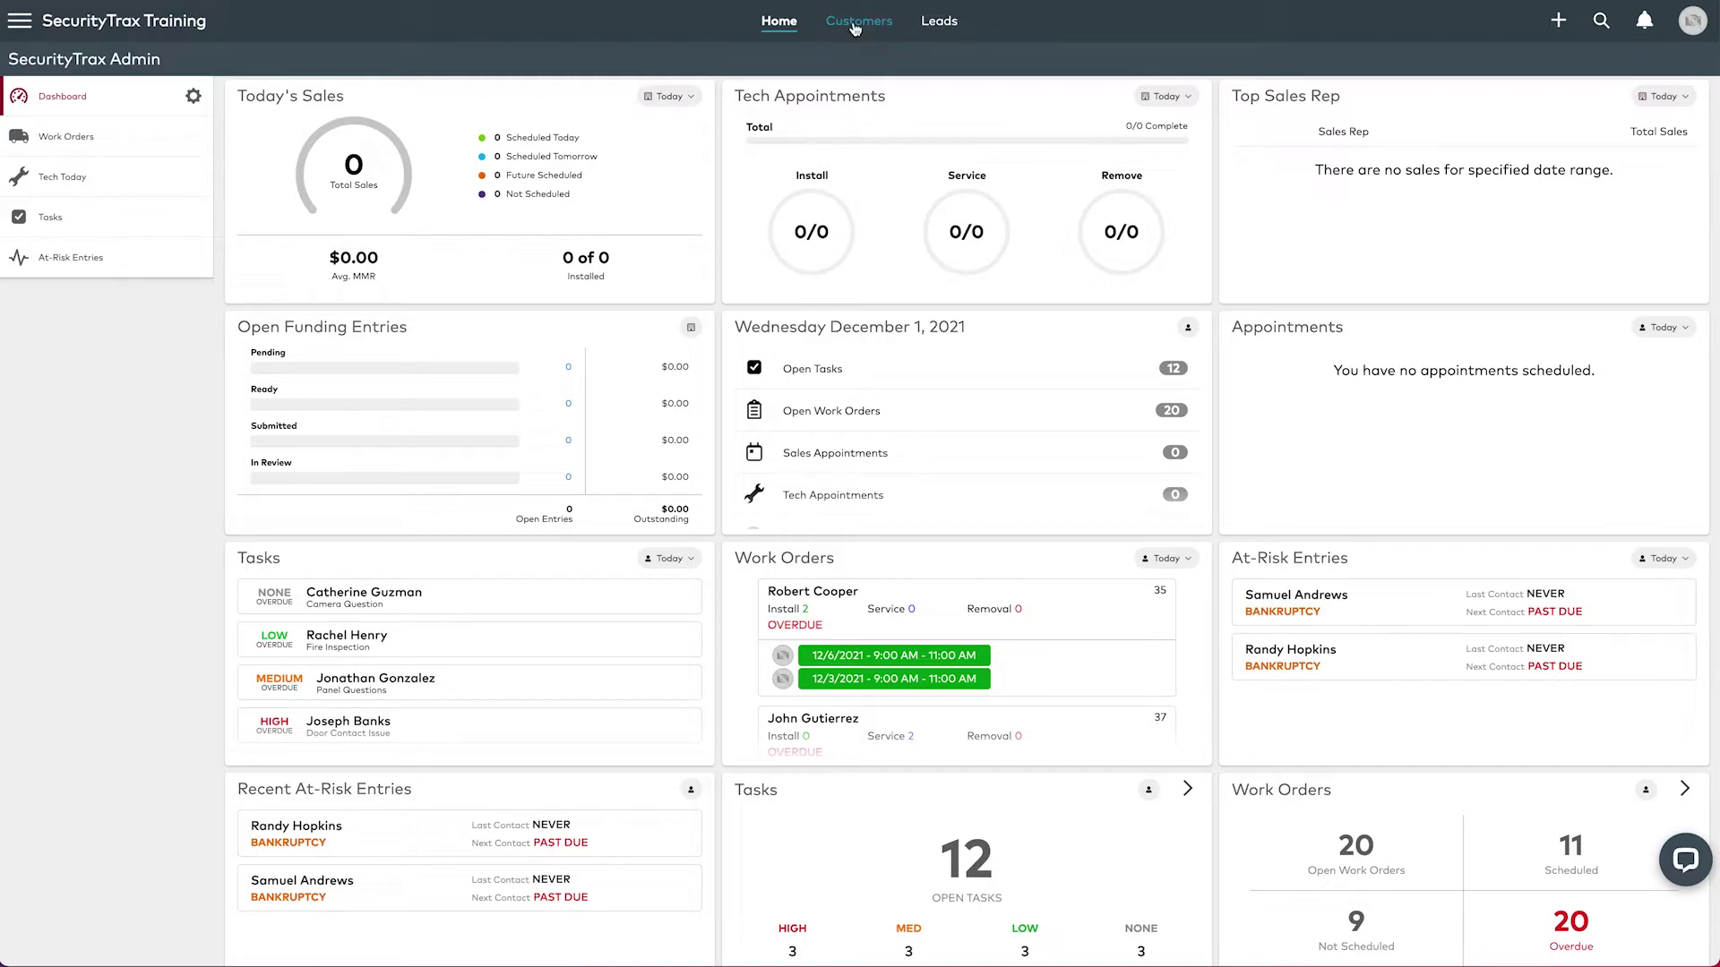
- Open the first customer record in the customer list and view that customer's equipment
click(854, 27)
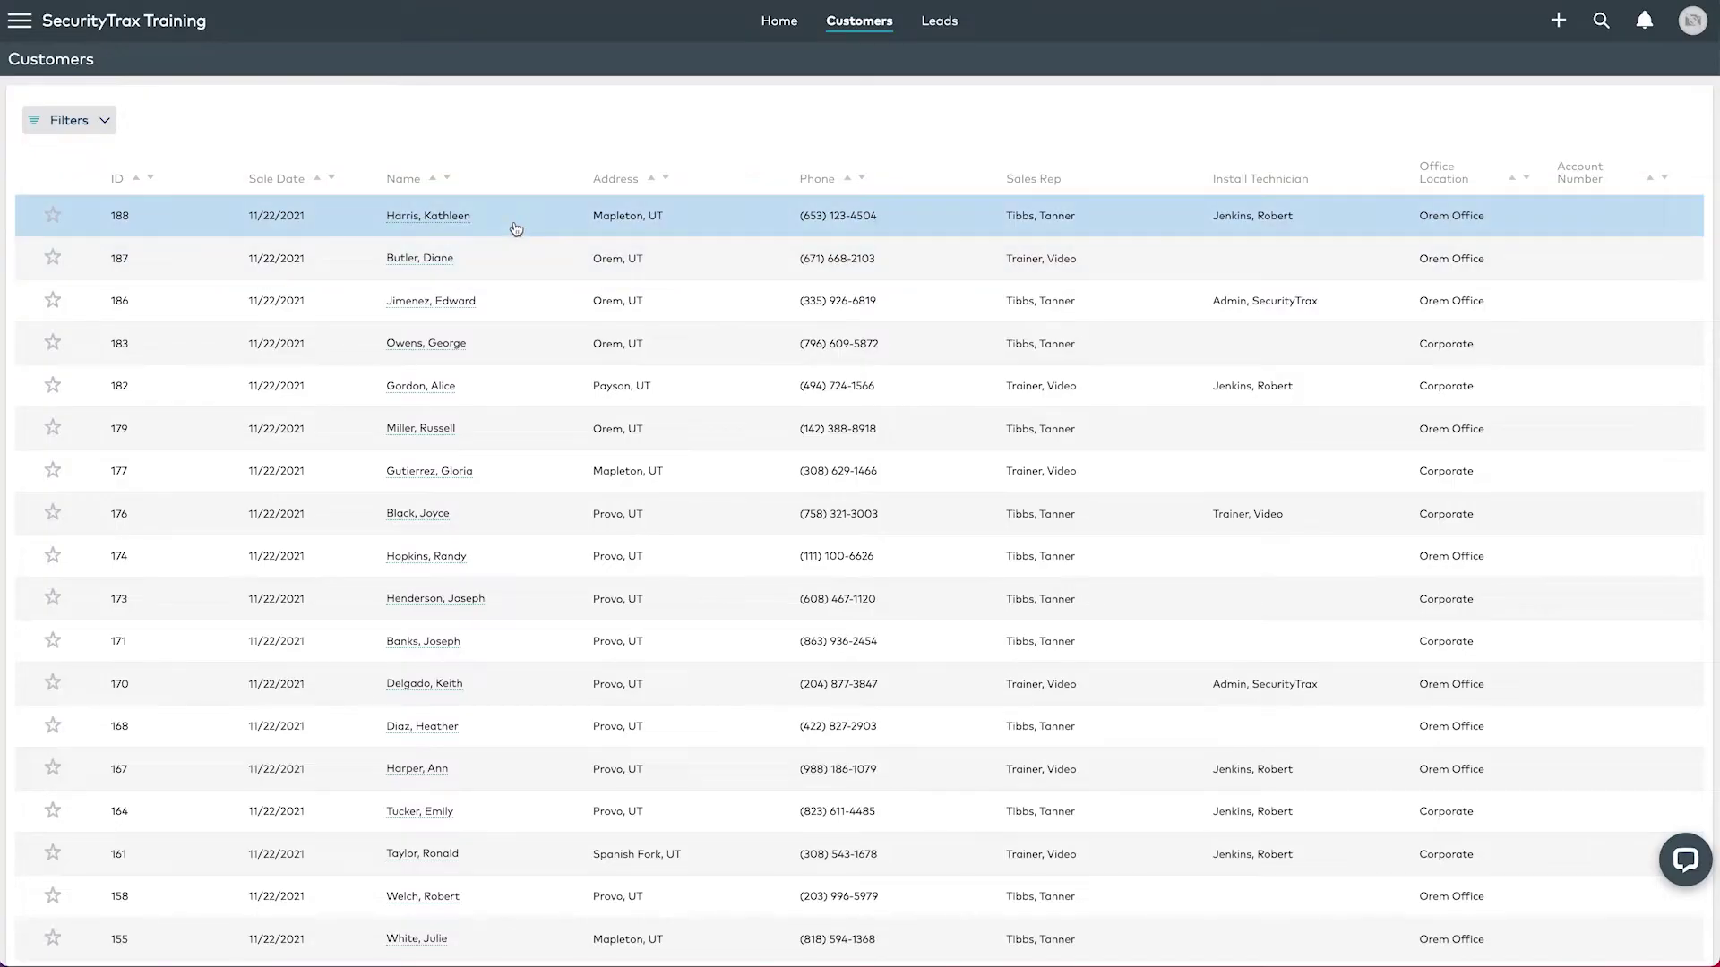
click(514, 221)
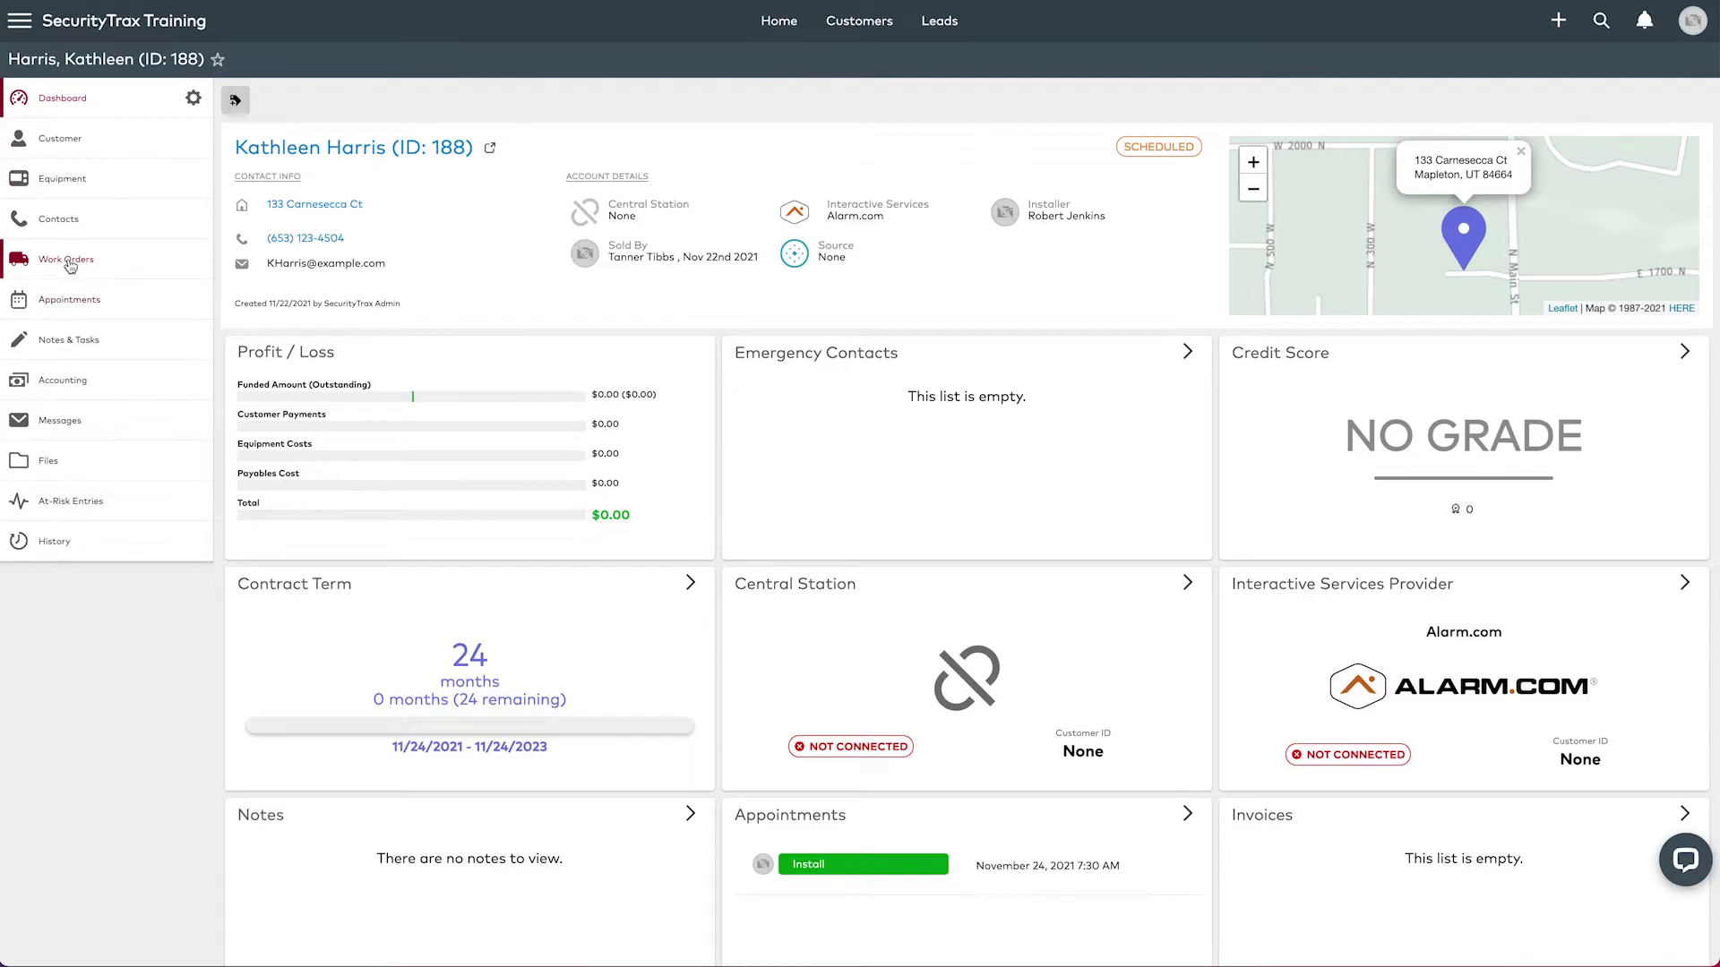
click(76, 186)
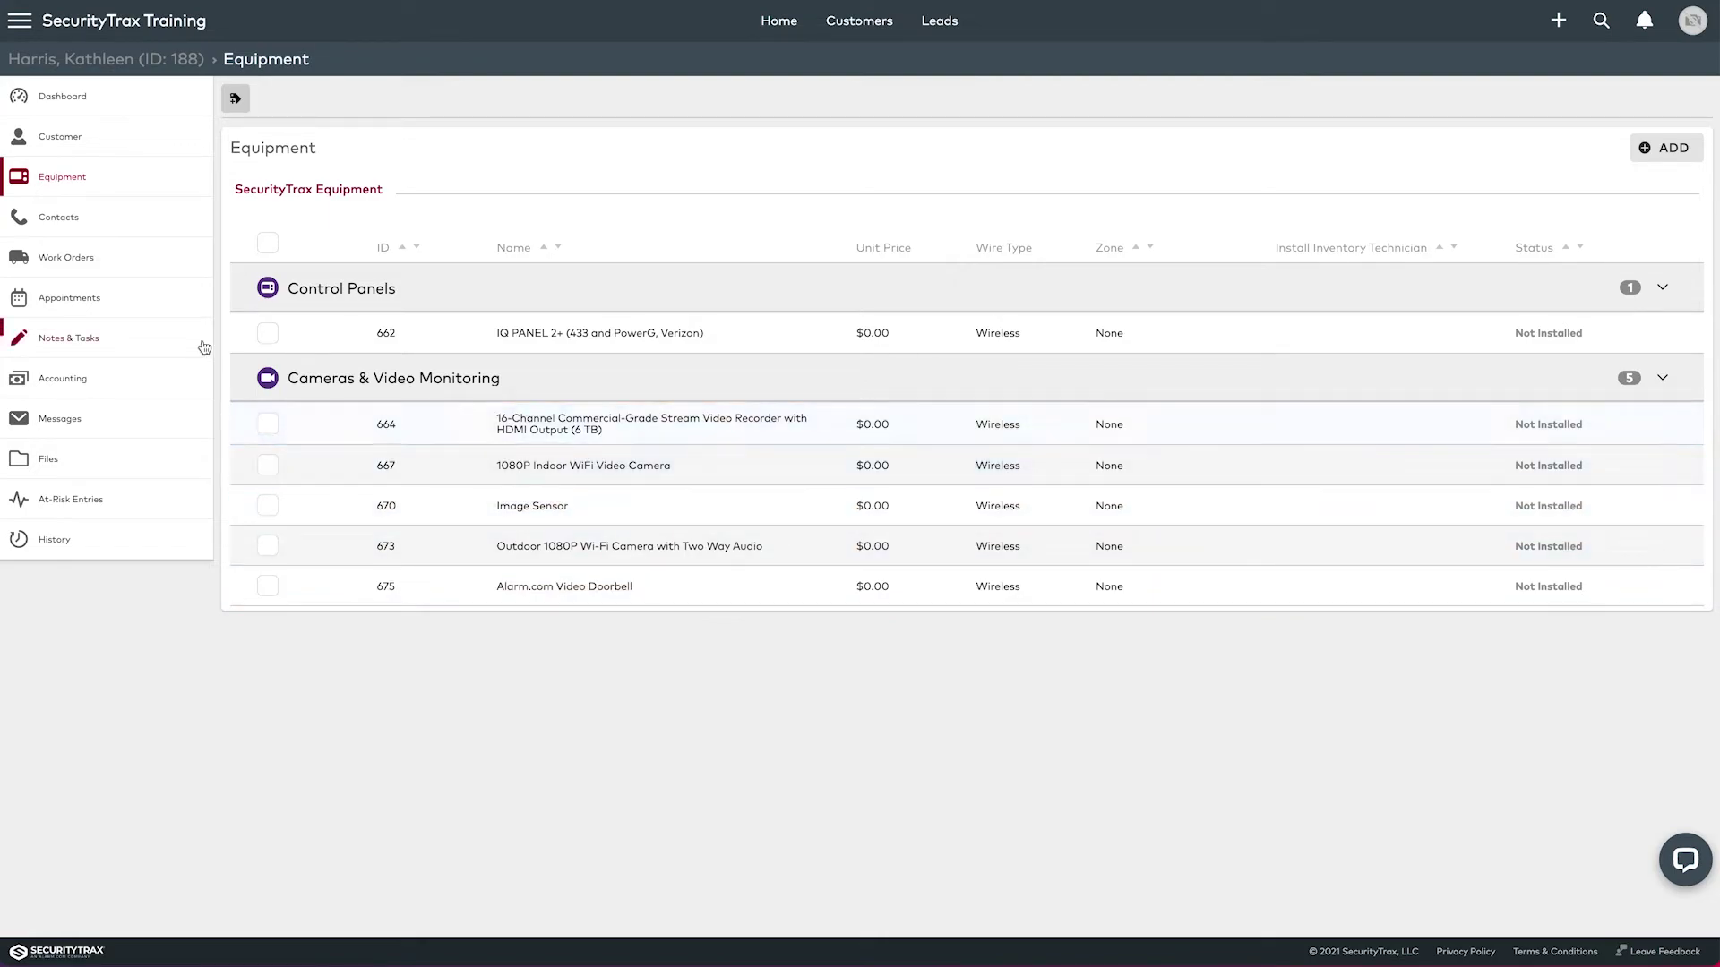
- Add a work order for the customer with status Open, work order type Install, and the video trainer as assignee
click(90, 263)
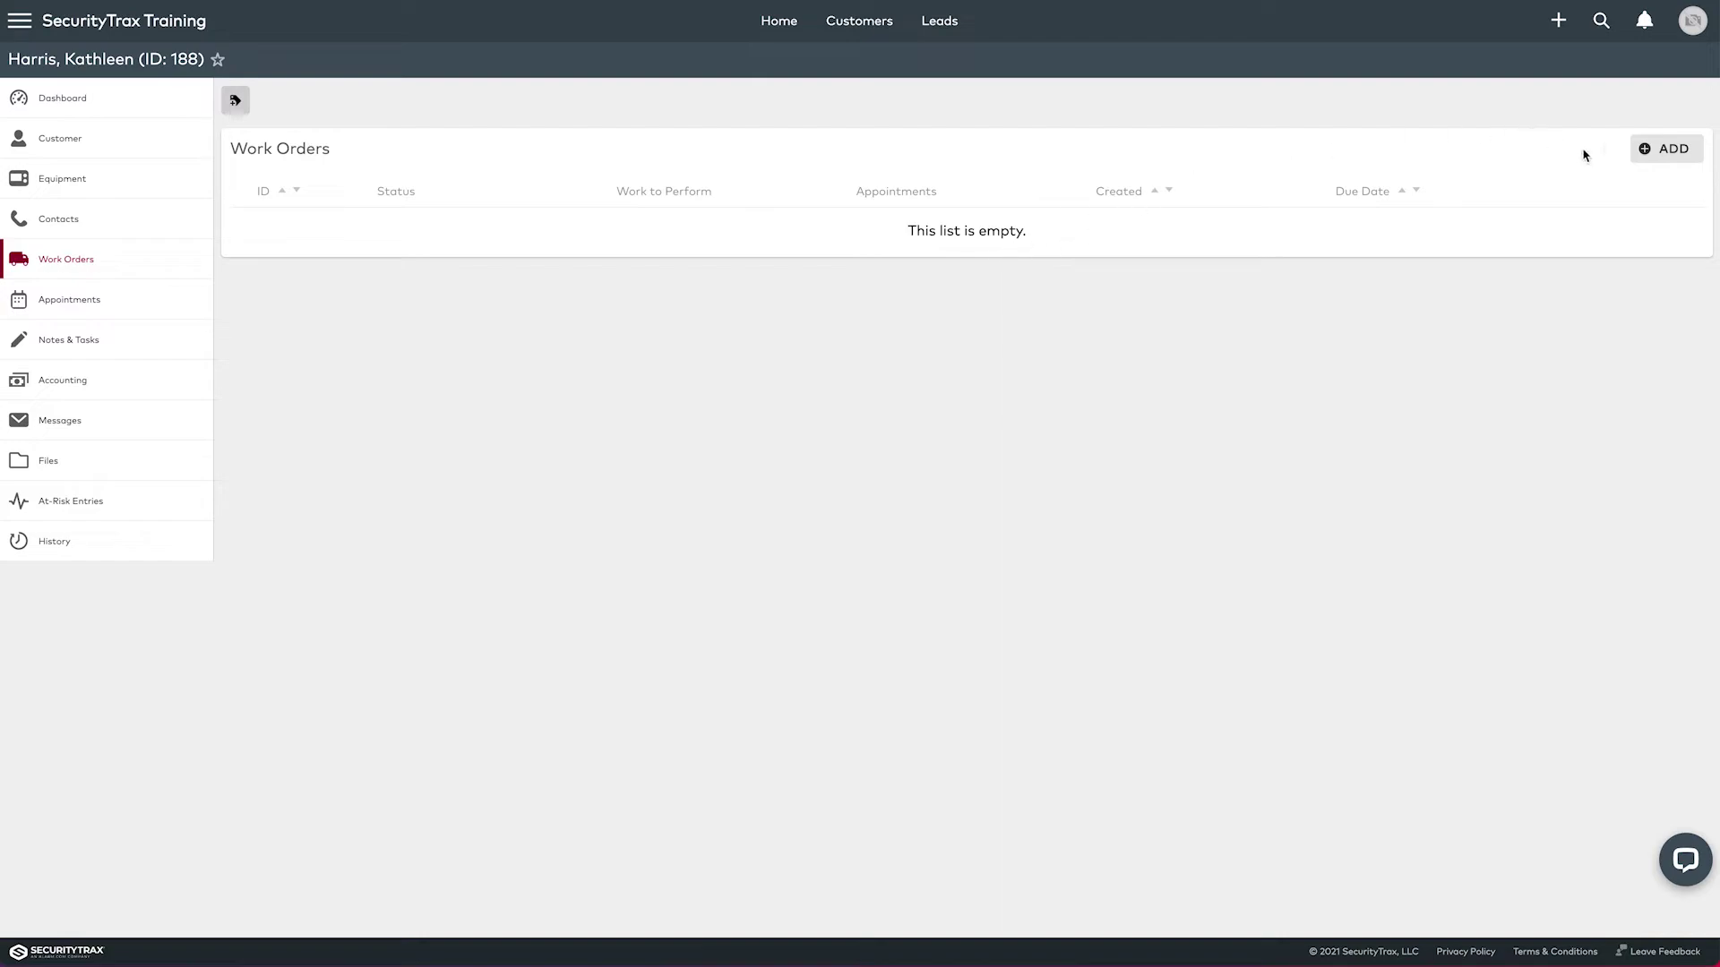
click(1656, 152)
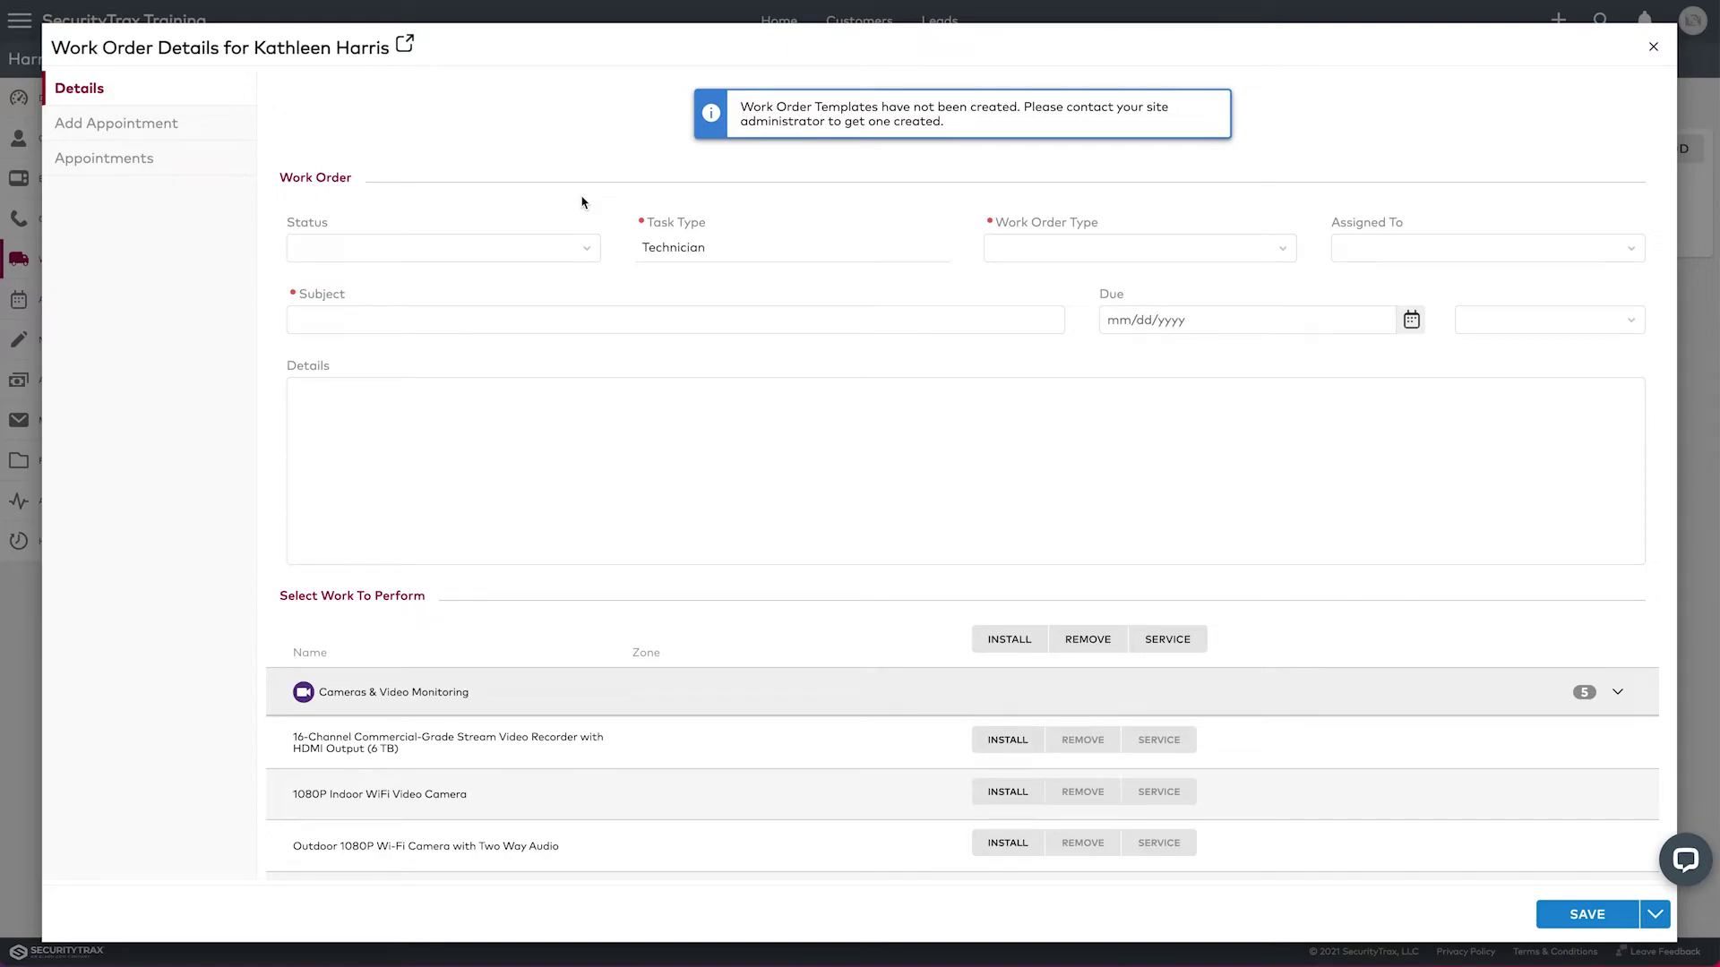
click(568, 255)
click(314, 322)
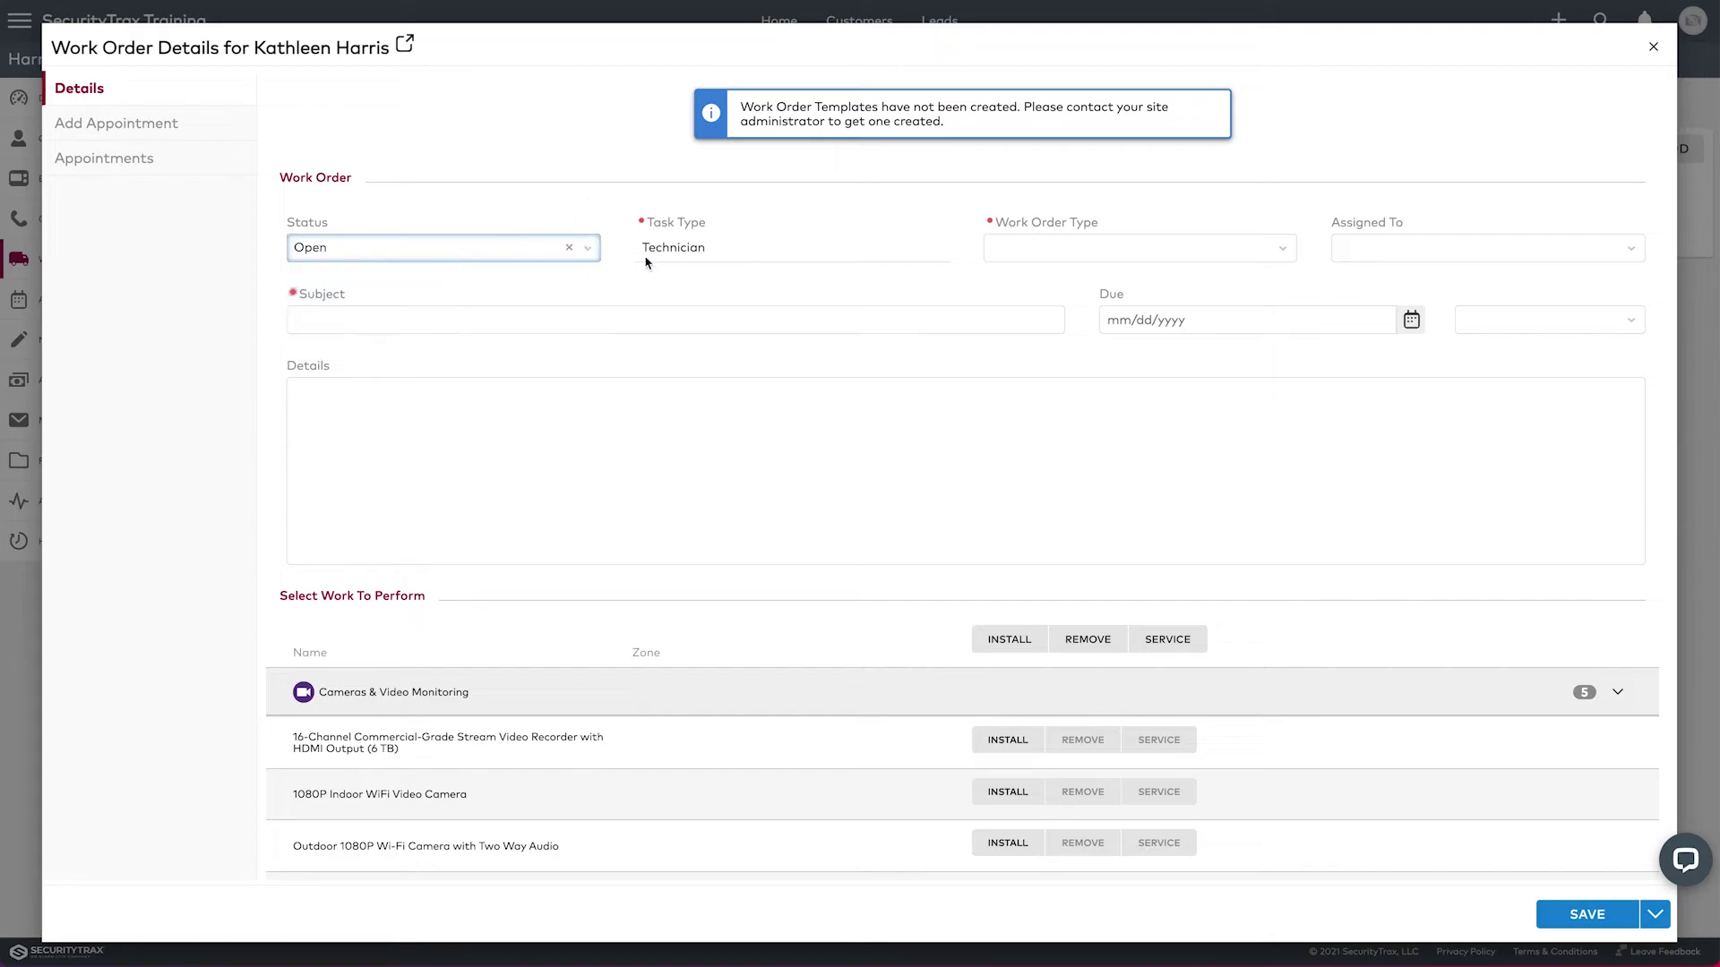
click(1030, 248)
click(1057, 371)
click(1373, 253)
click(1380, 323)
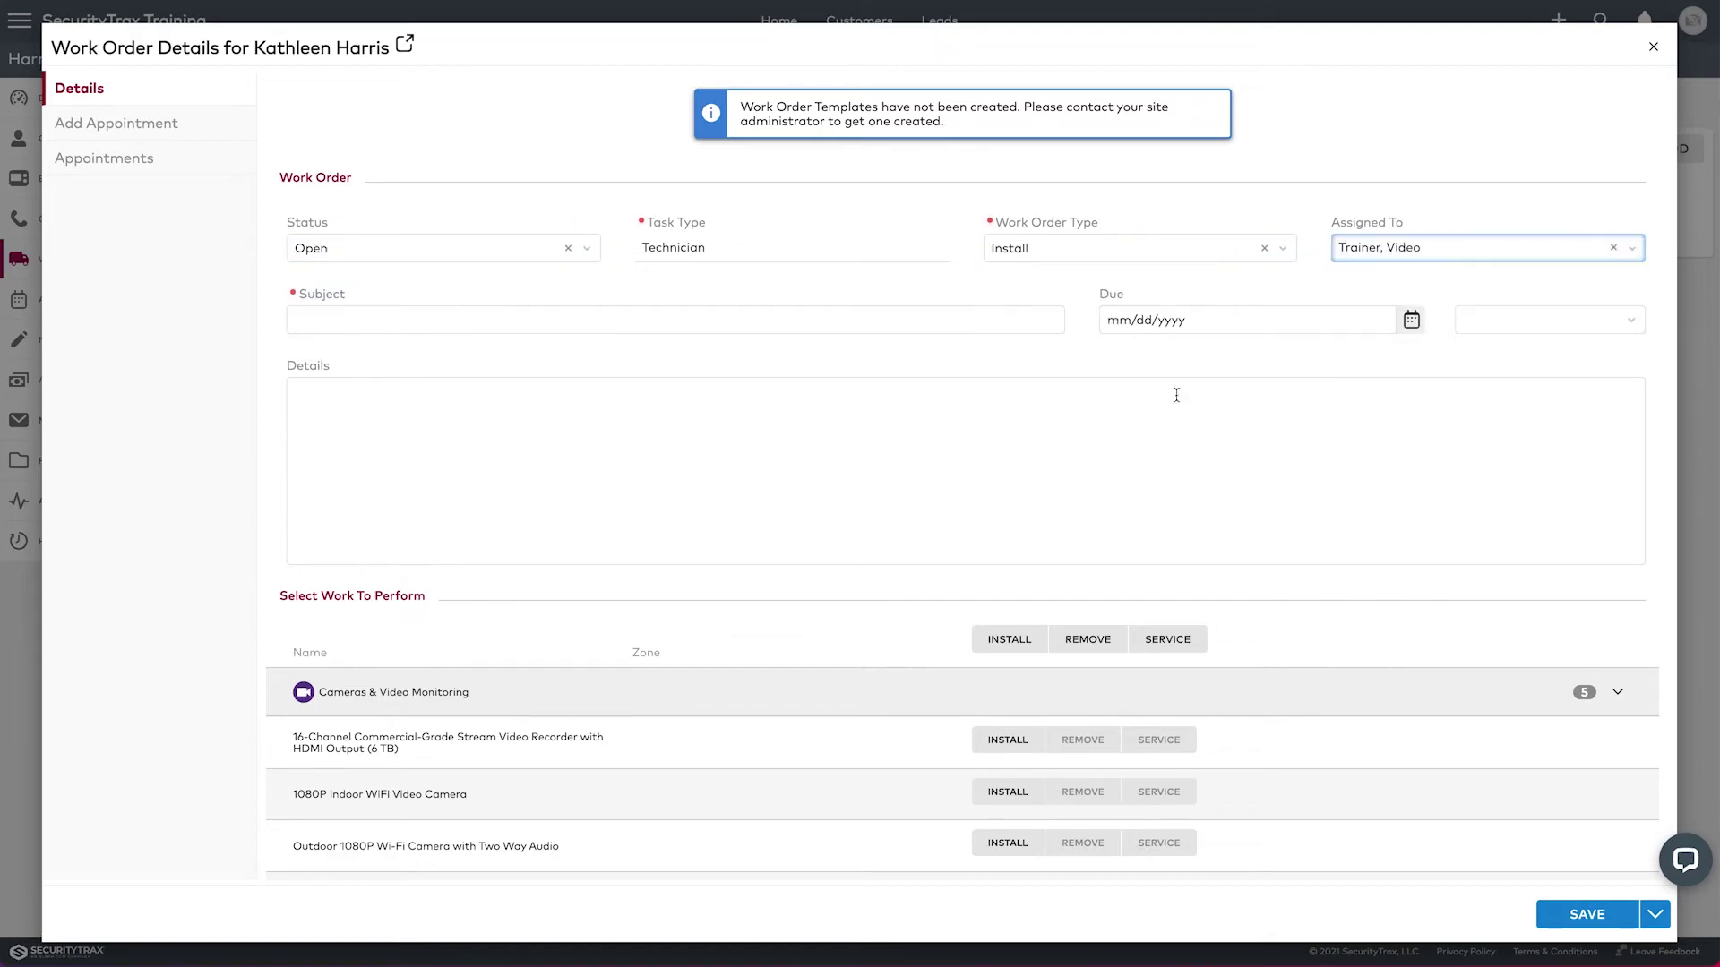
- Set the work order's subject to "Customer Install" and its due date to 12/03/2021 at 3:00 pm
click(714, 319)
text(Customer Install)
click(1411, 320)
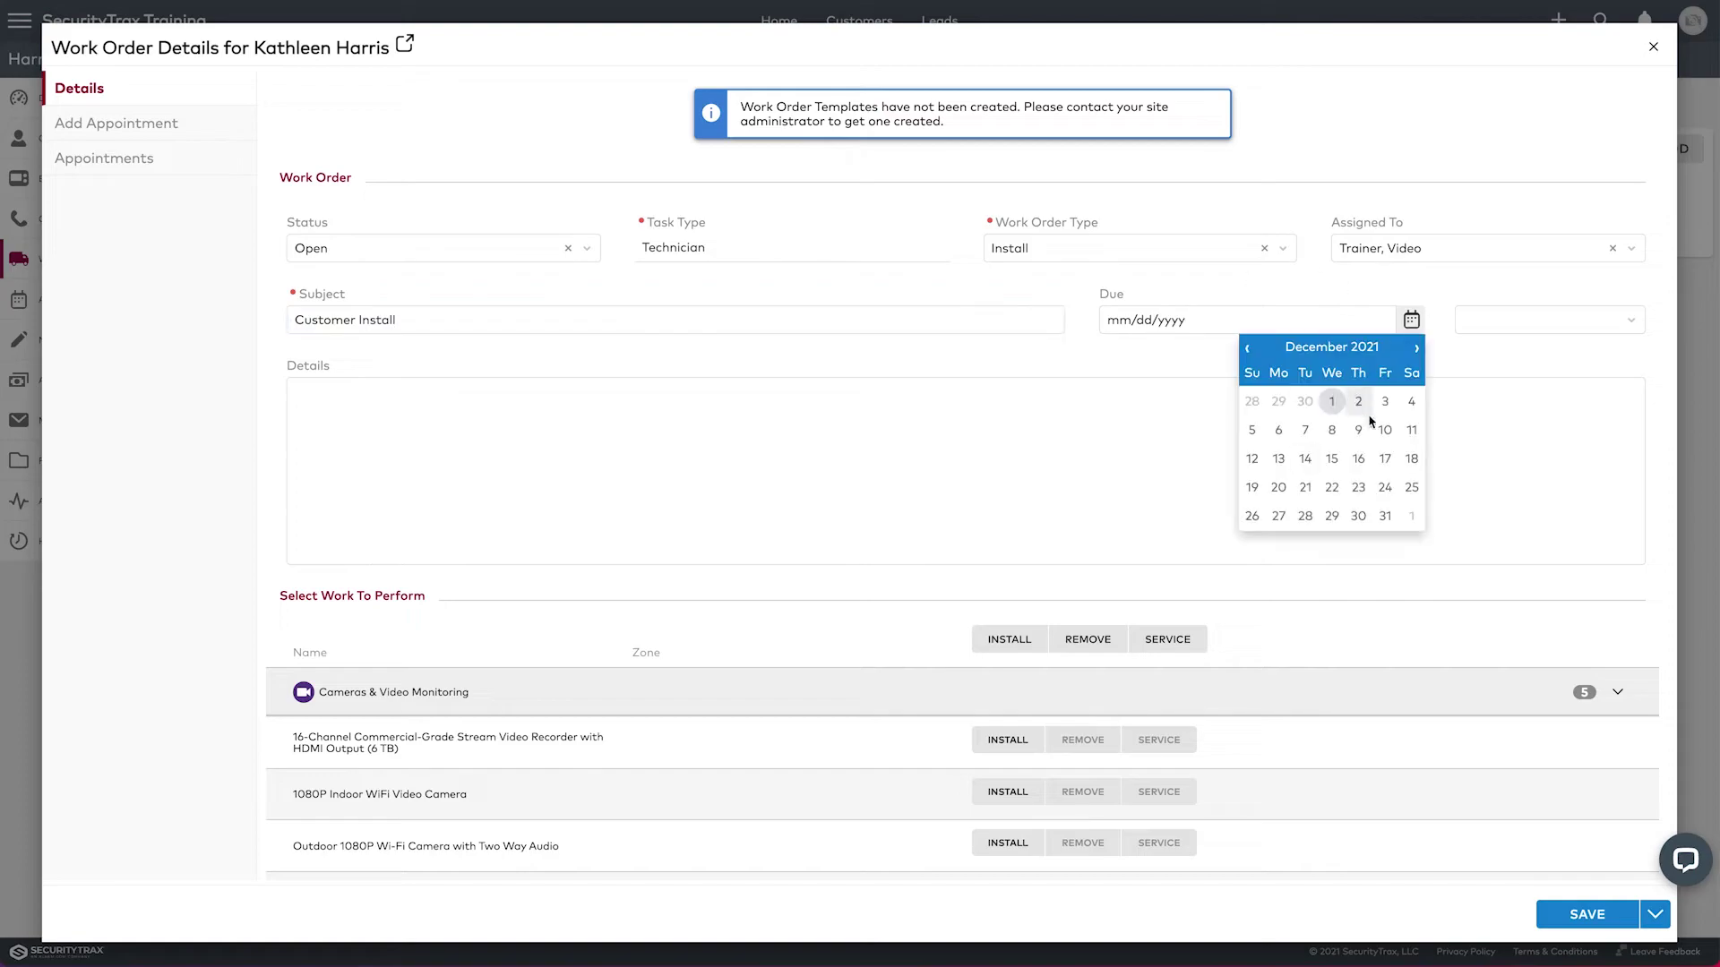
click(1332, 400)
click(1628, 318)
scroll(1517, 461, down, 3)
scroll(1524, 448, up, 3)
scroll(1525, 447, up, 3)
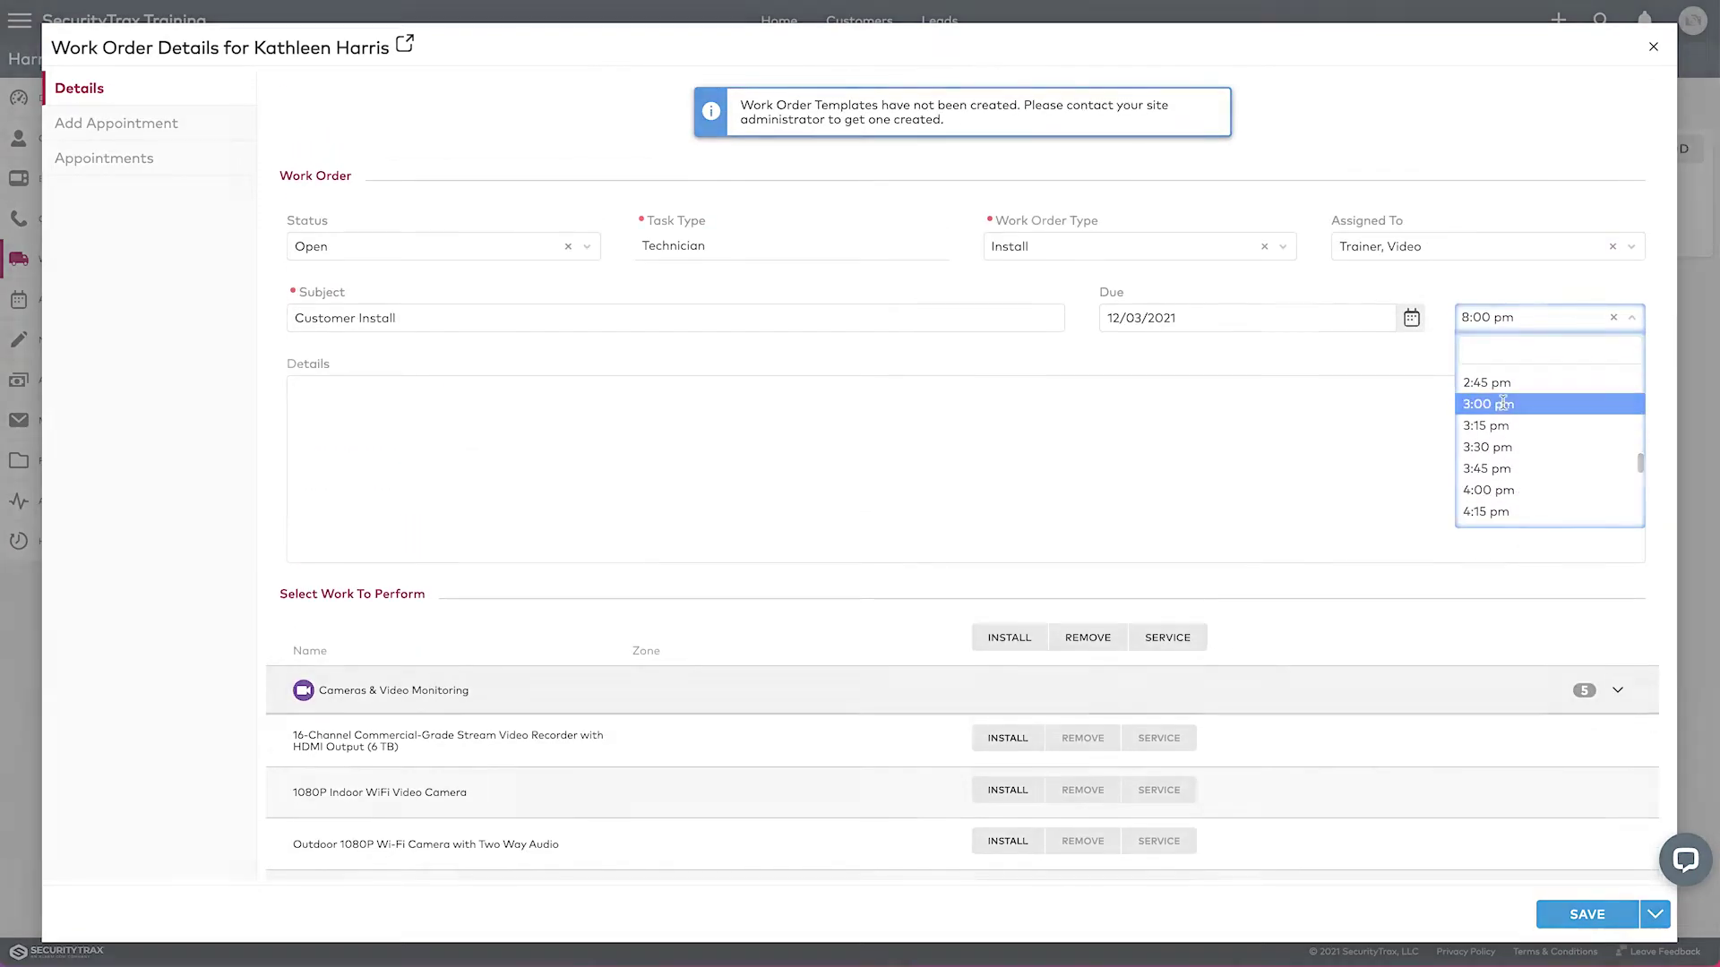
click(1488, 401)
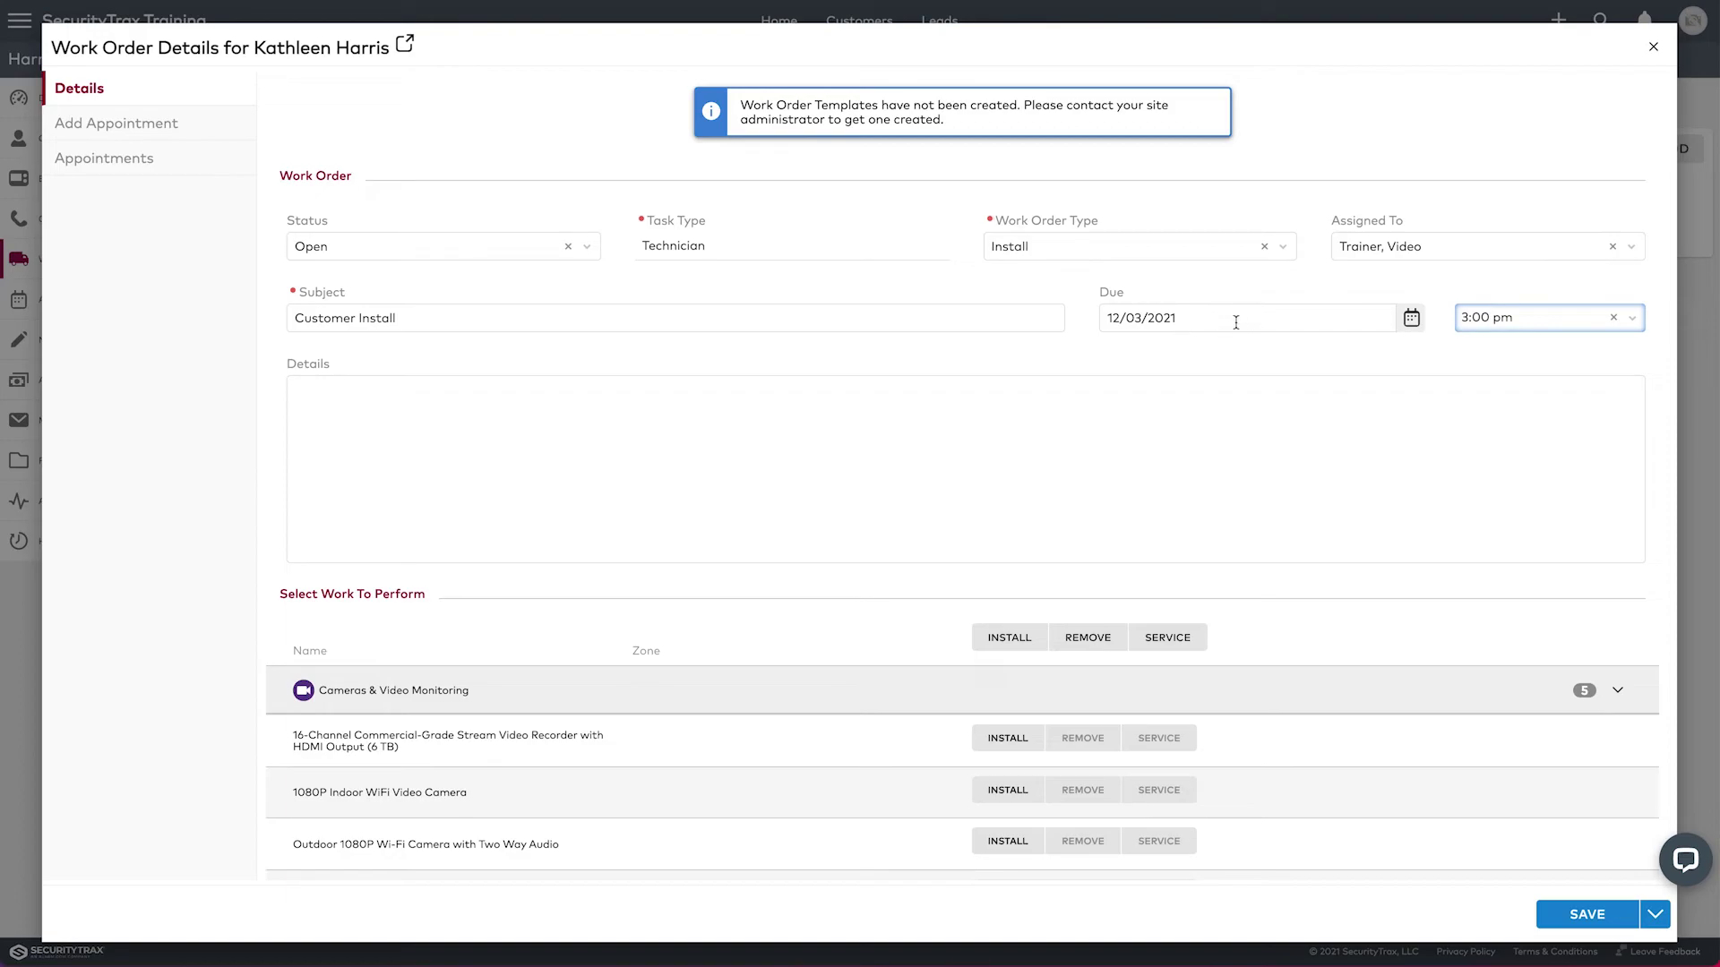
- Try marking all equipment for install, clear that selection, and mark only the 1080P Indoor WiFi Video Camera and Image Sensor
scroll(844, 415, up, 1)
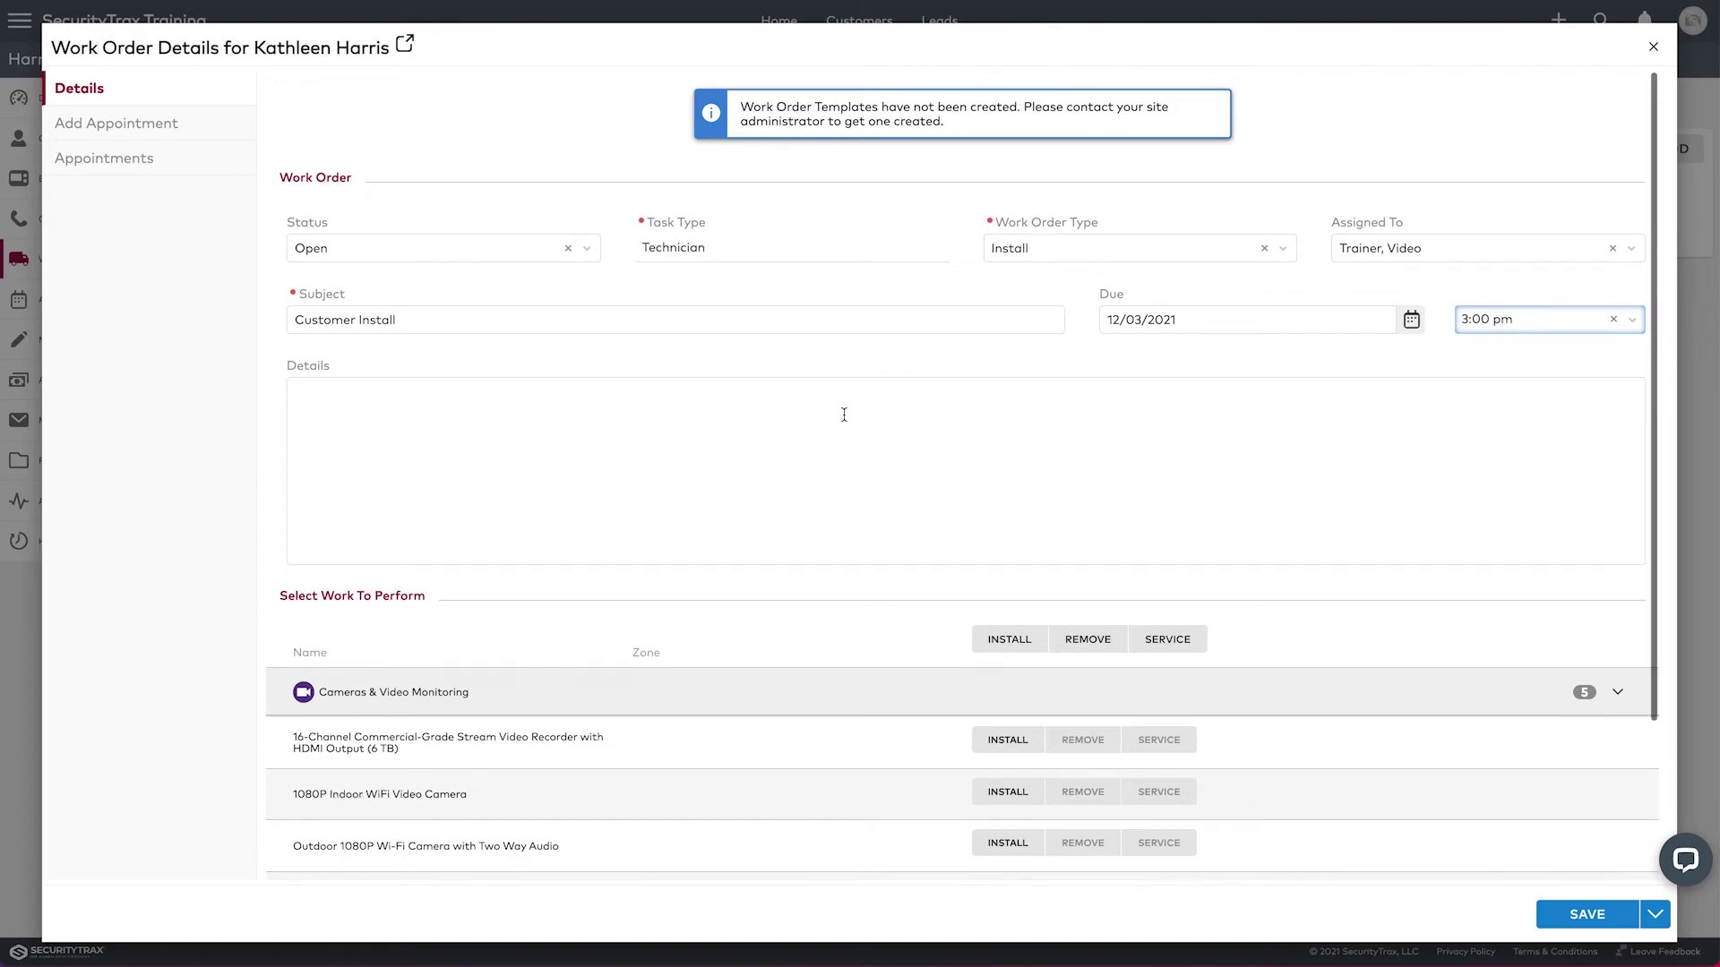
scroll(844, 415, down, 2)
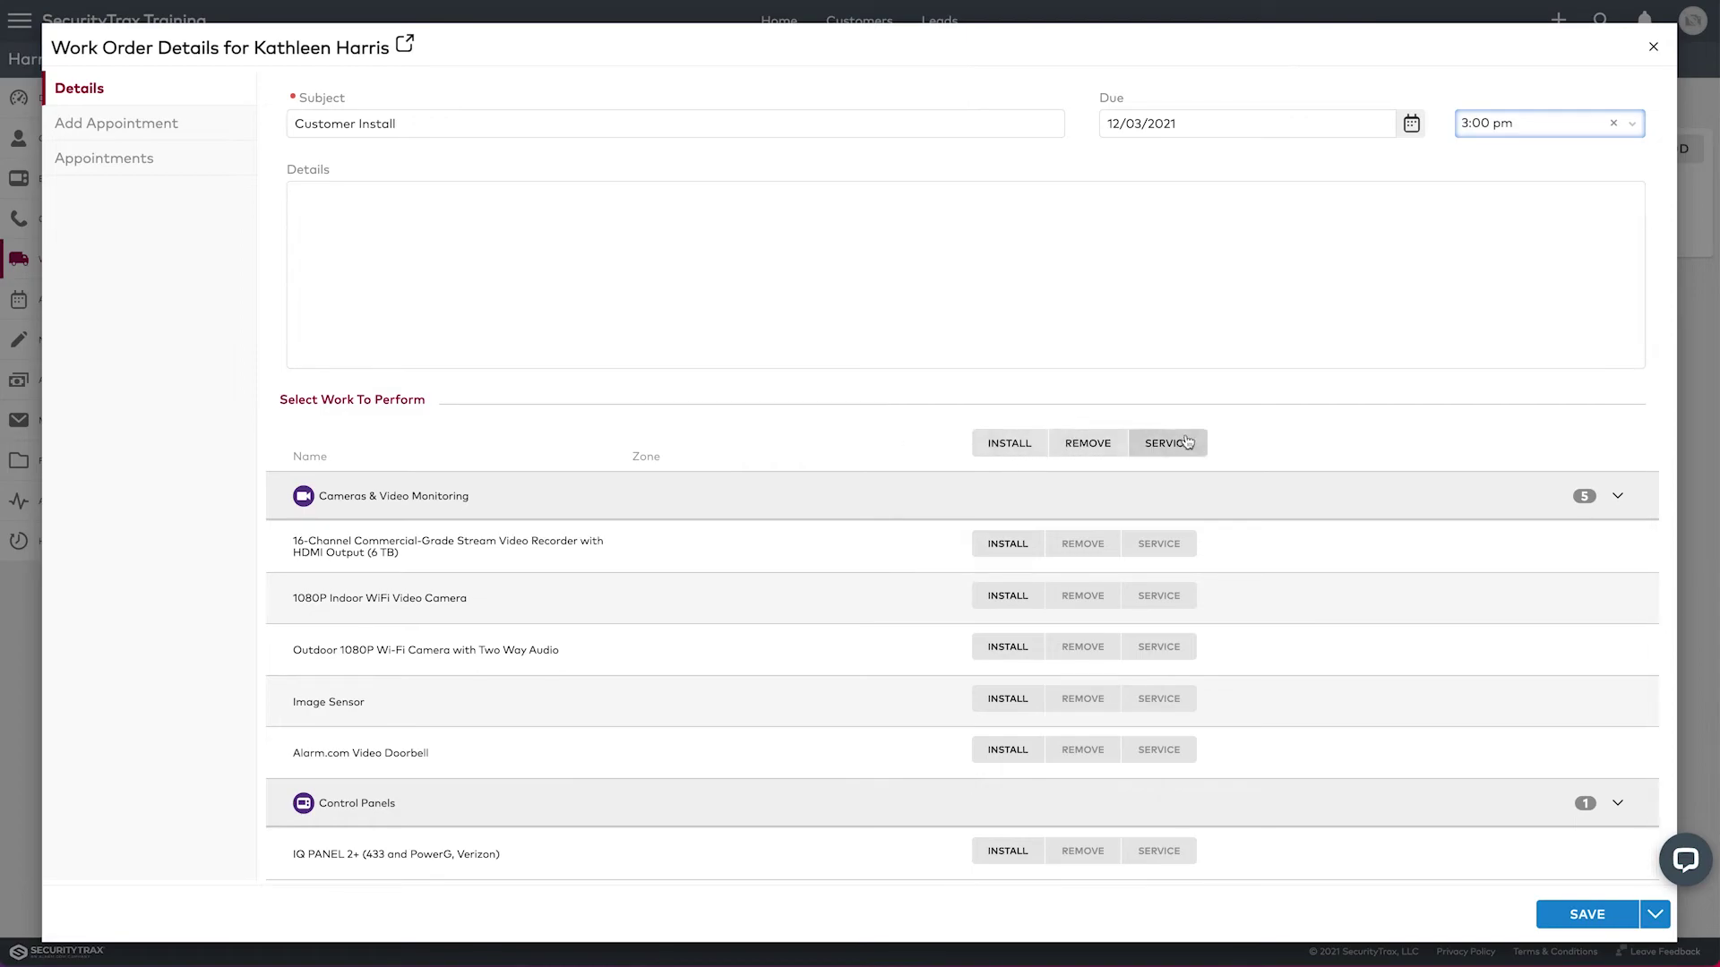
click(1007, 448)
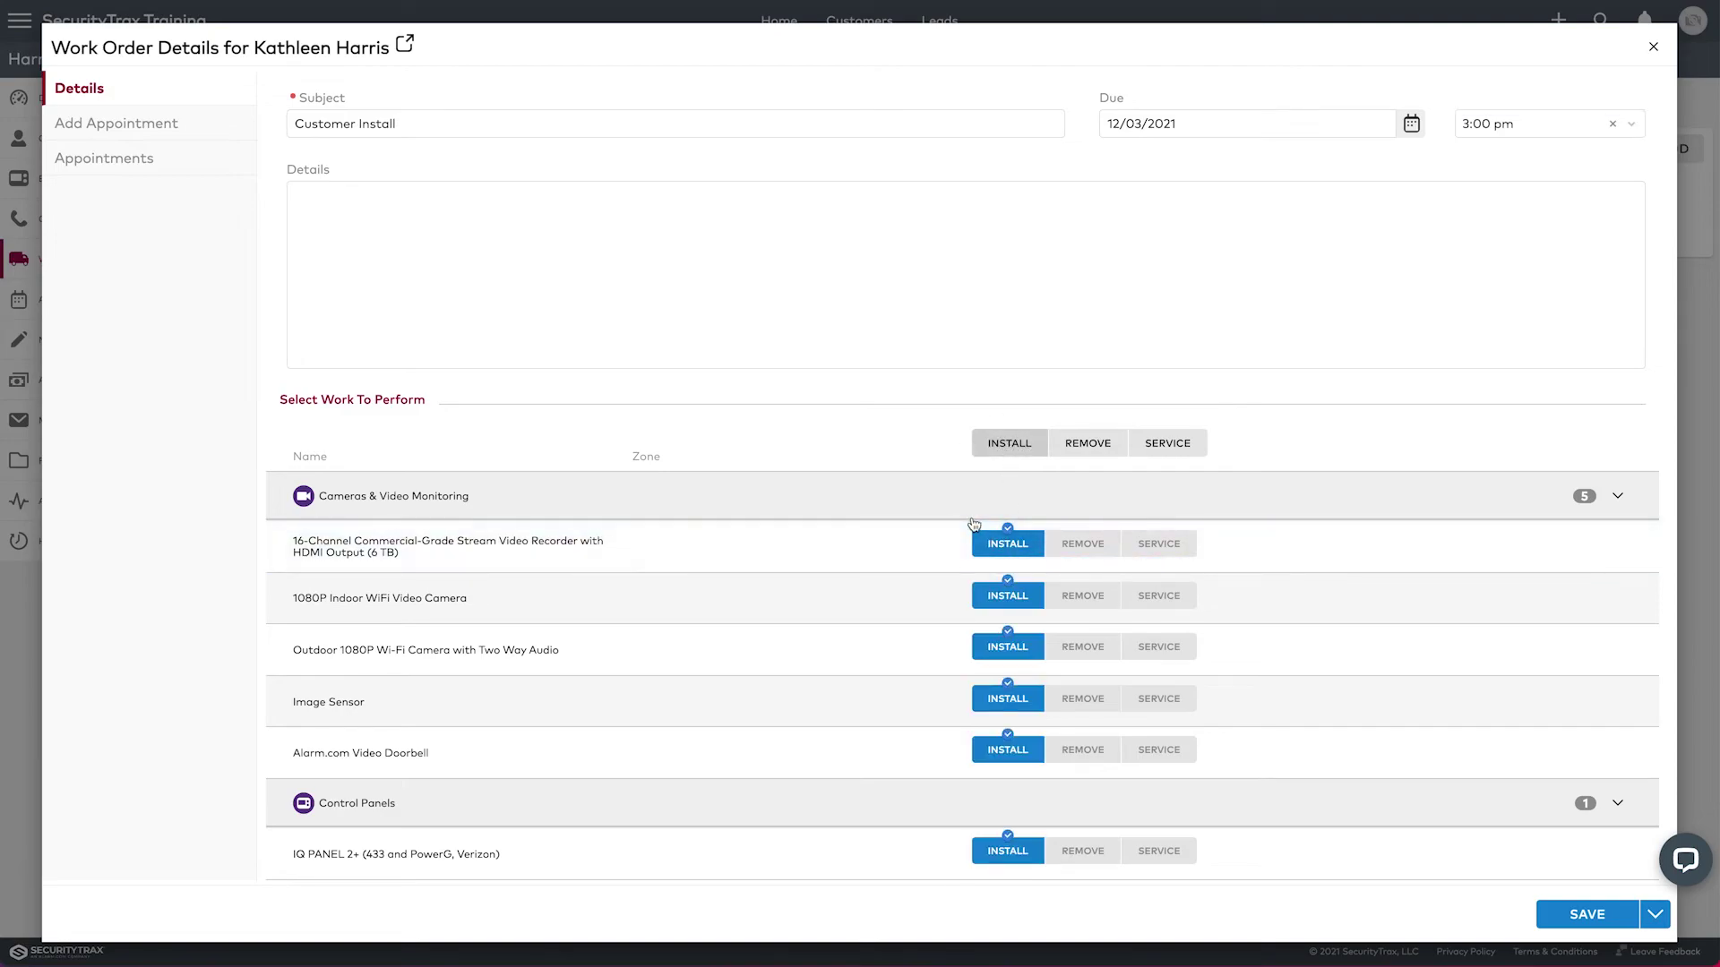
scroll(976, 525, up, 1)
scroll(981, 525, down, 1)
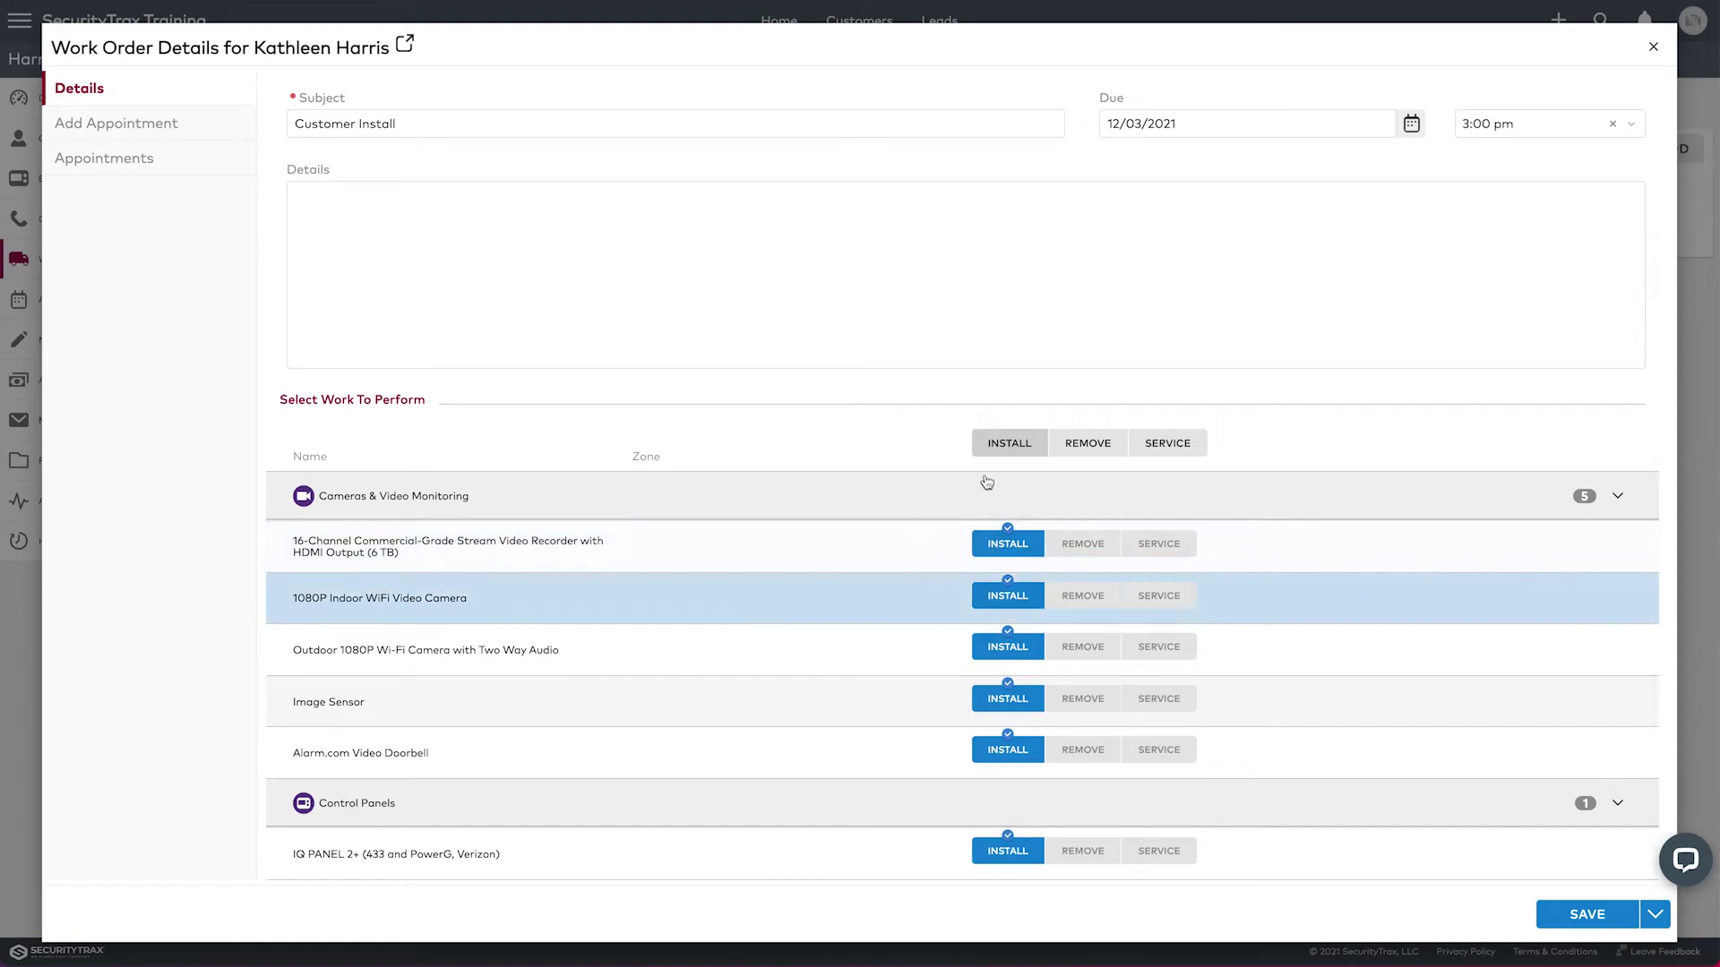
click(996, 445)
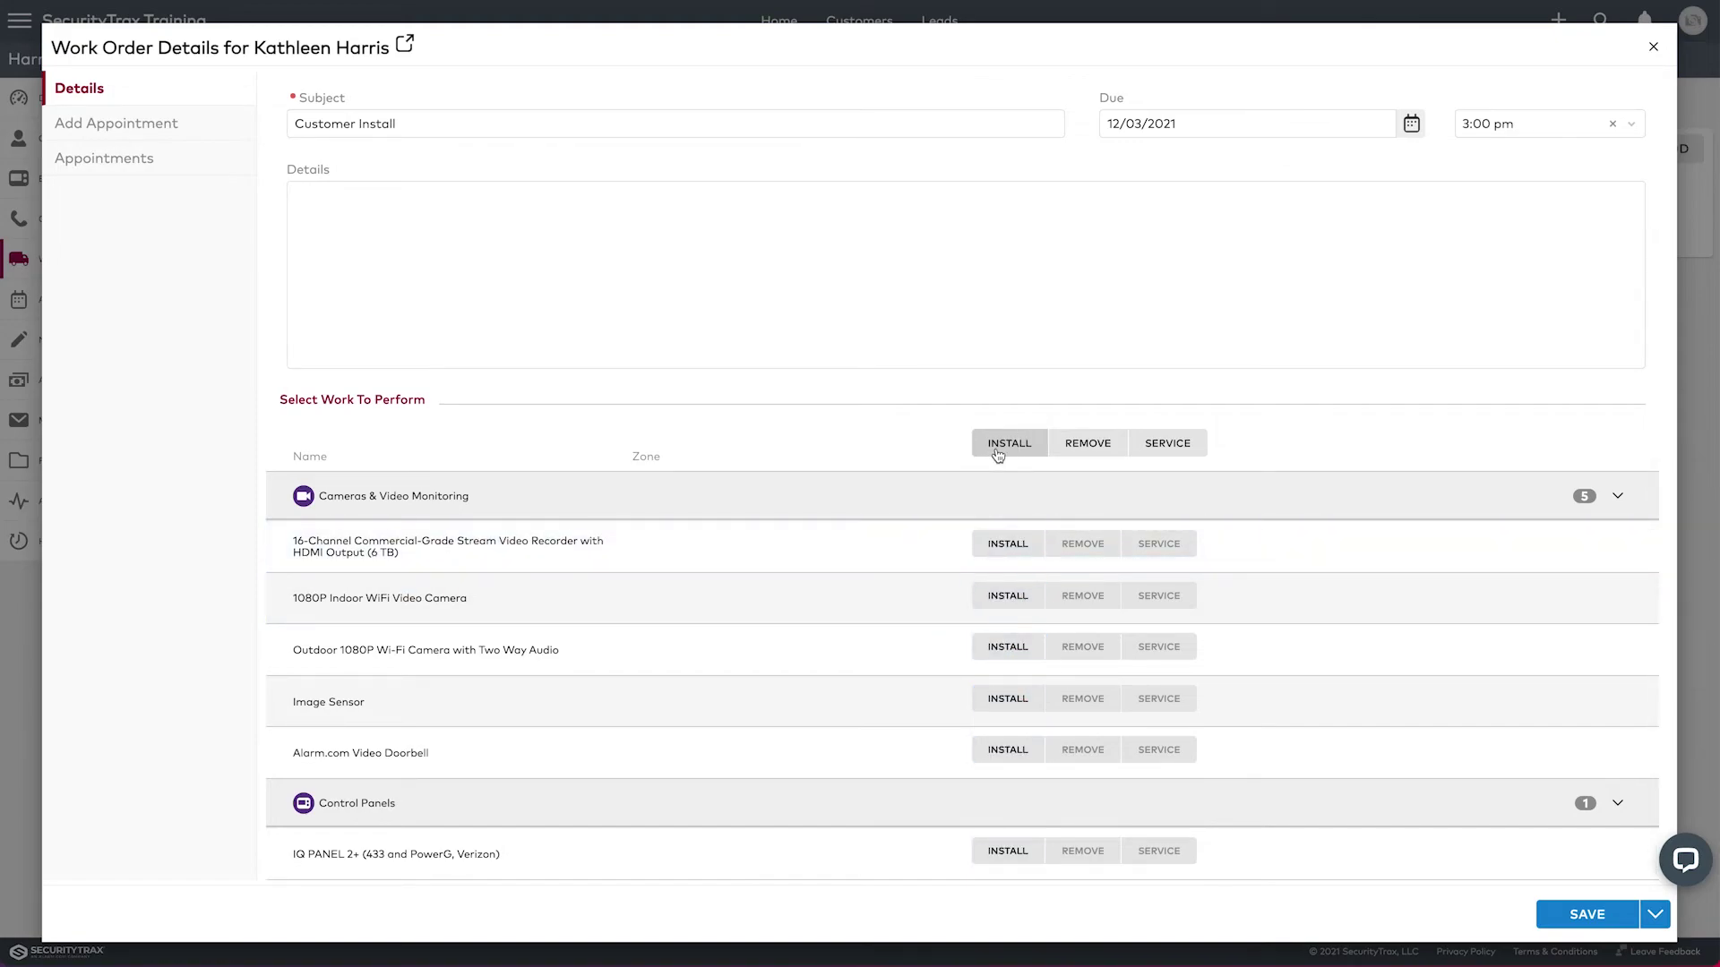
click(1009, 596)
click(1025, 704)
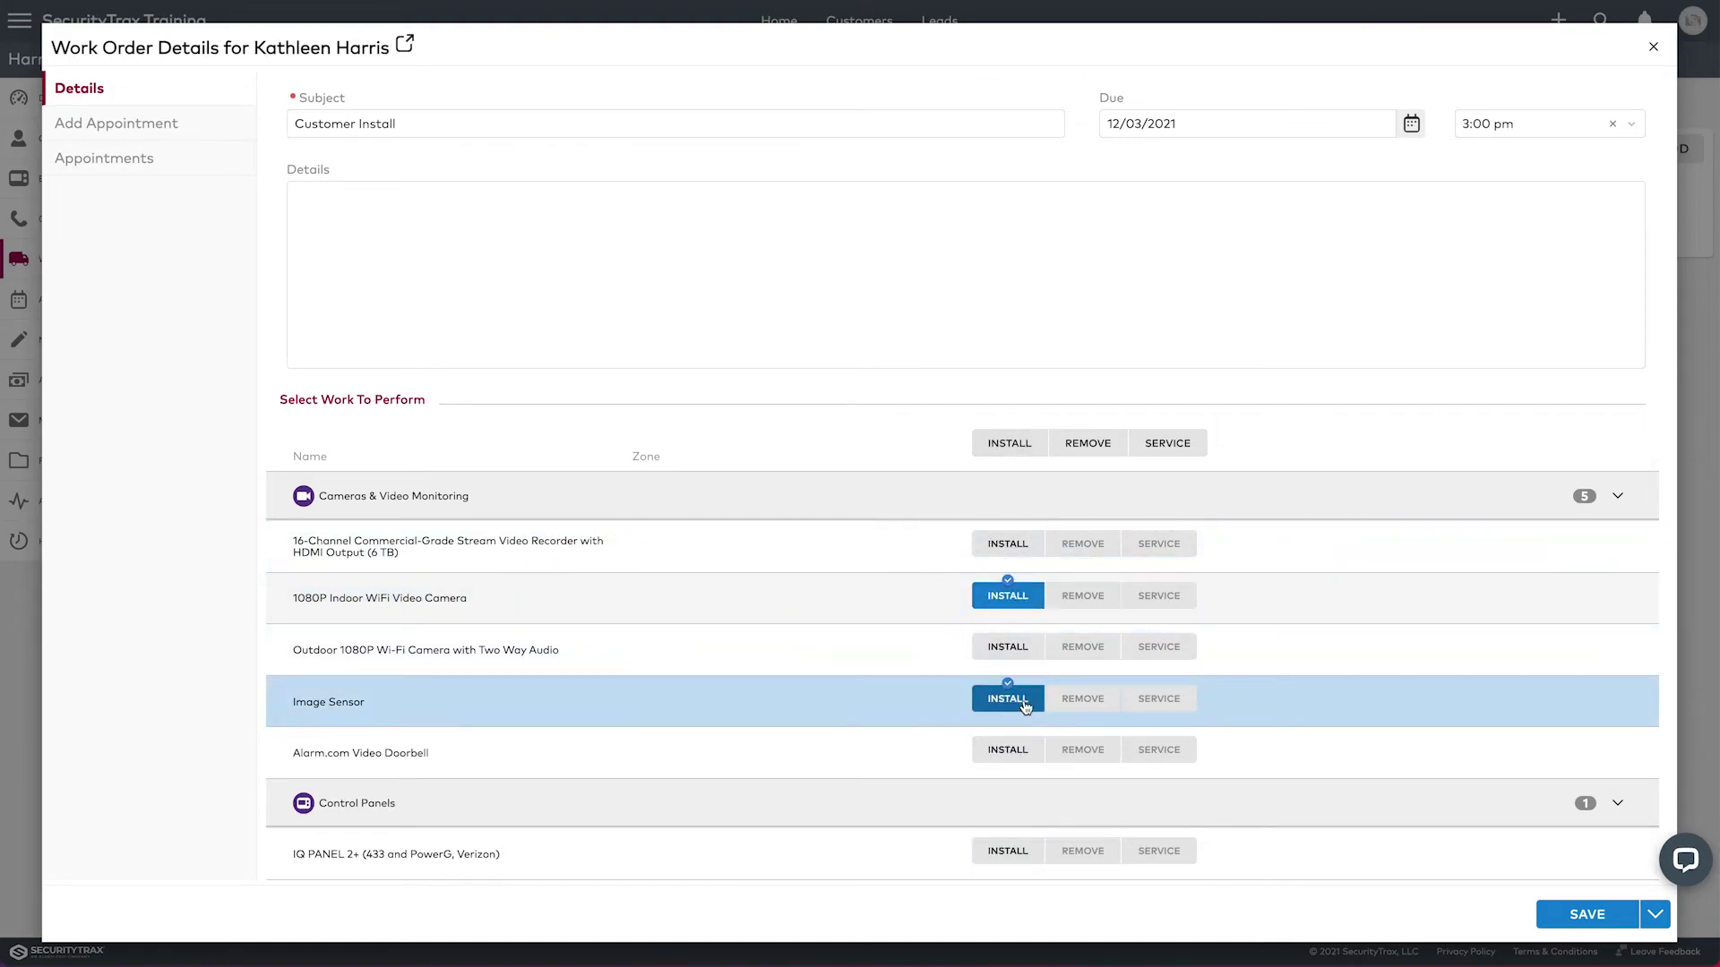
- Mark all of the customer's equipment for install and save the work order
click(994, 447)
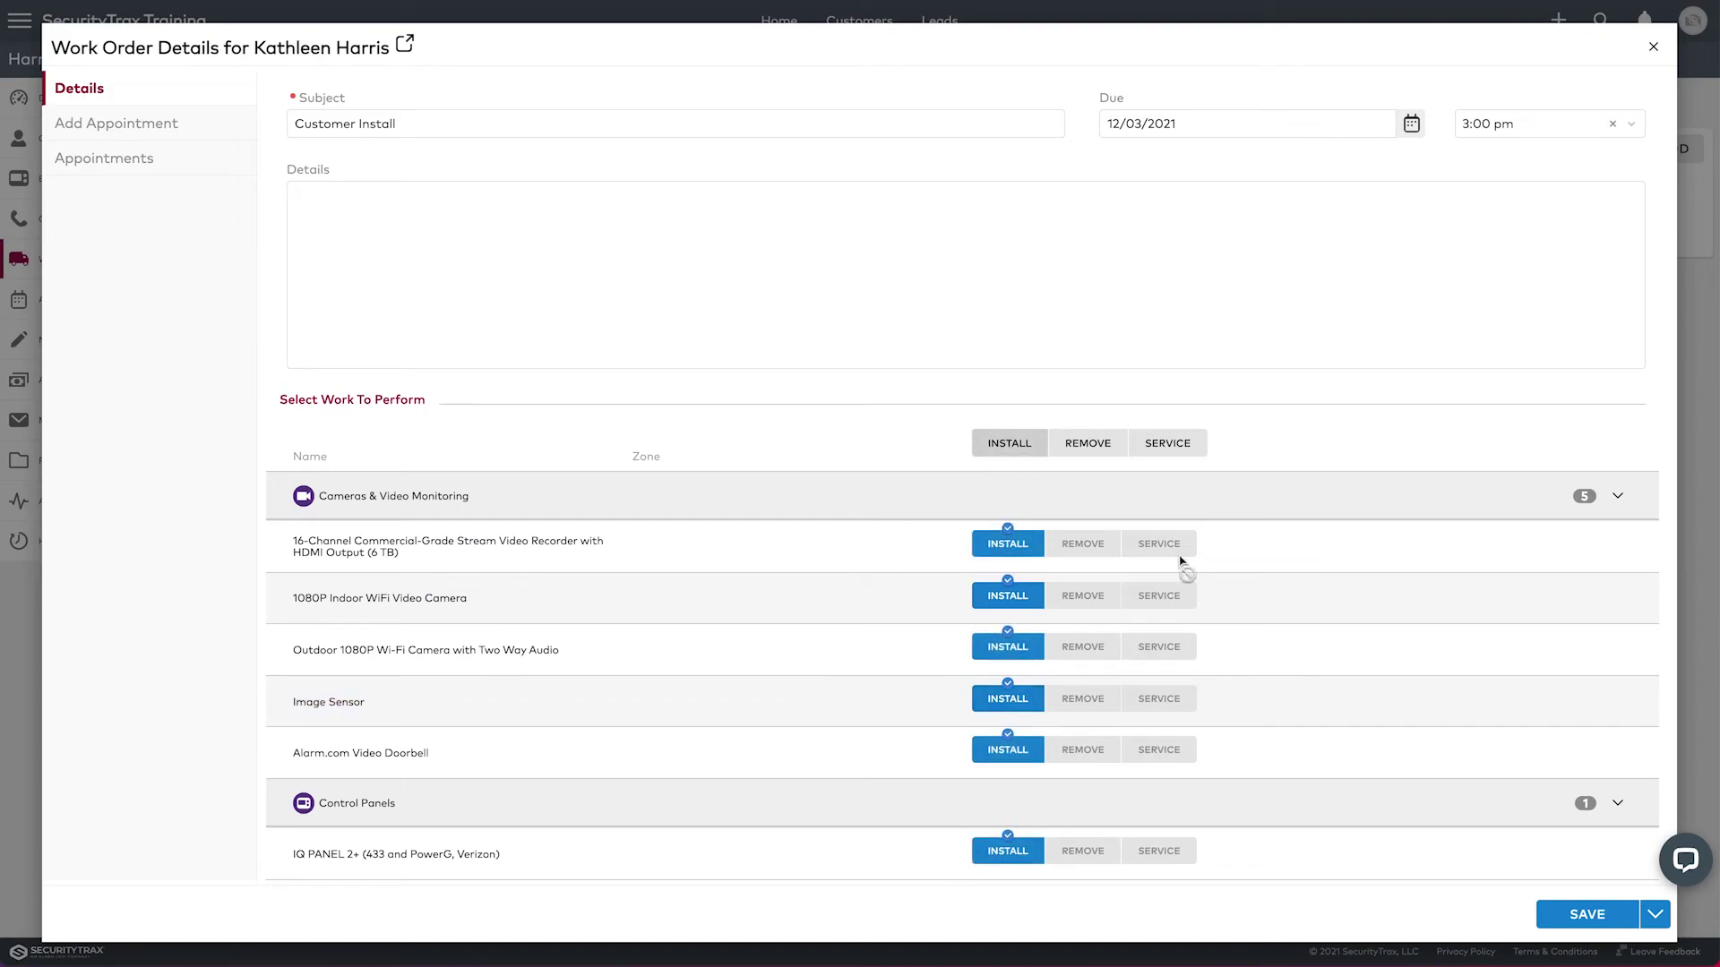
click(1590, 922)
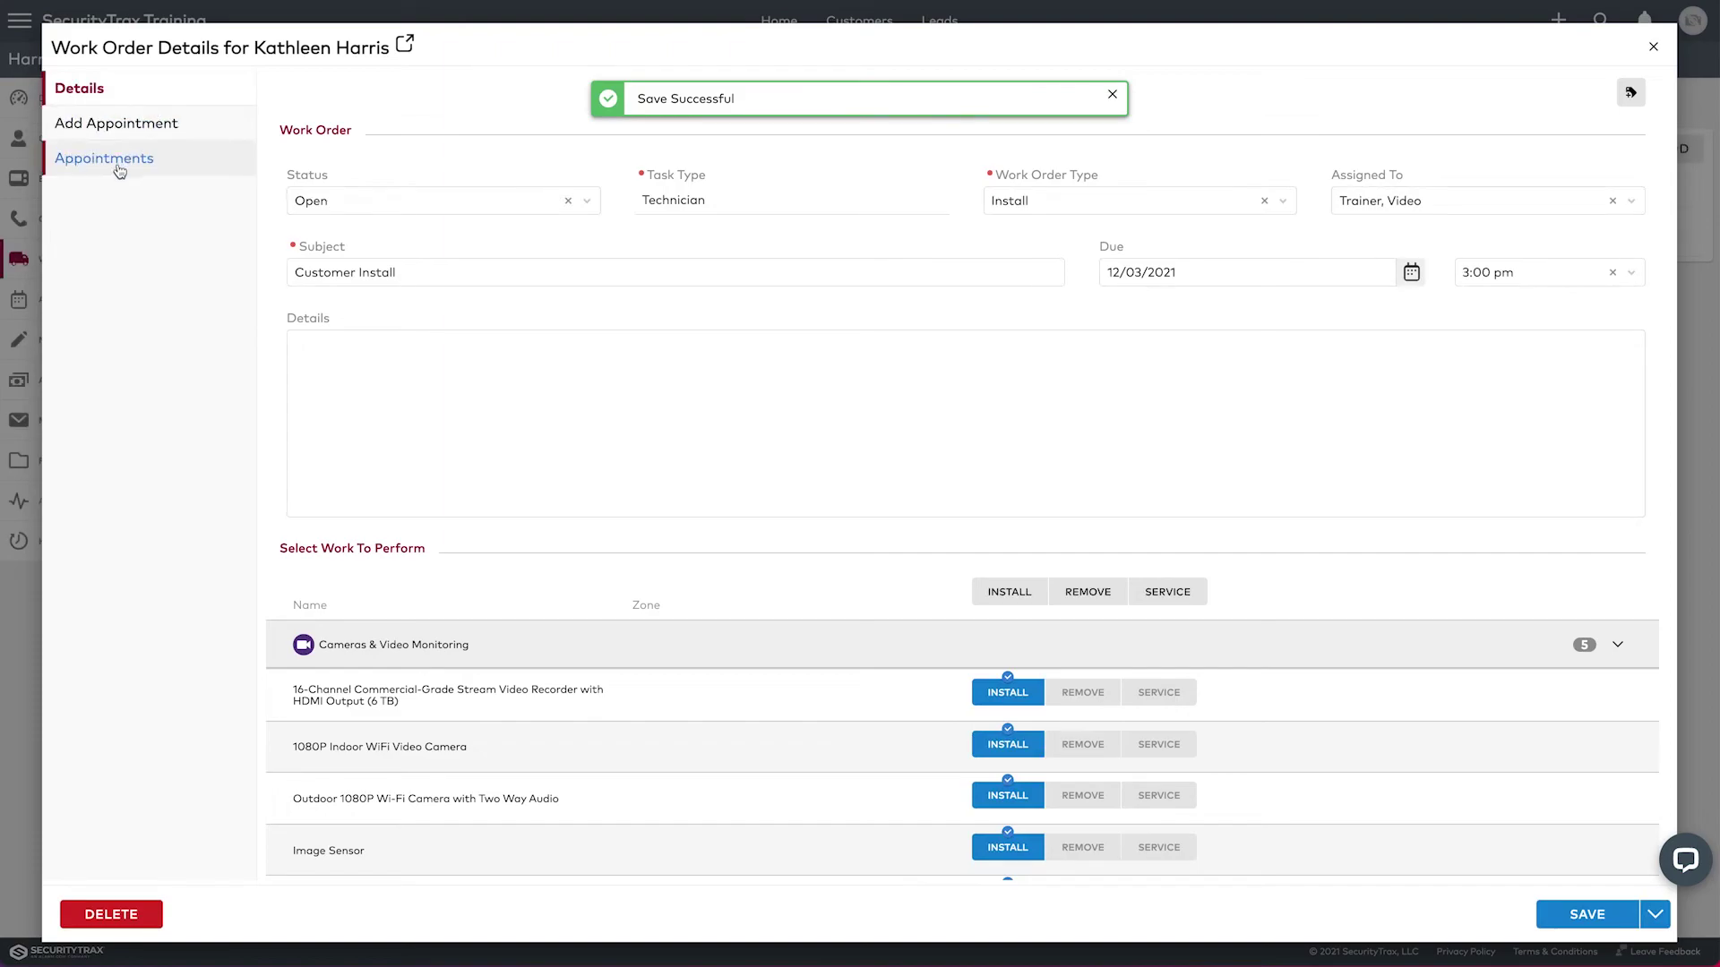
- Start adding an appointment to the work order with a duration of 2 hour 0 minutes and All Techs listed
click(123, 126)
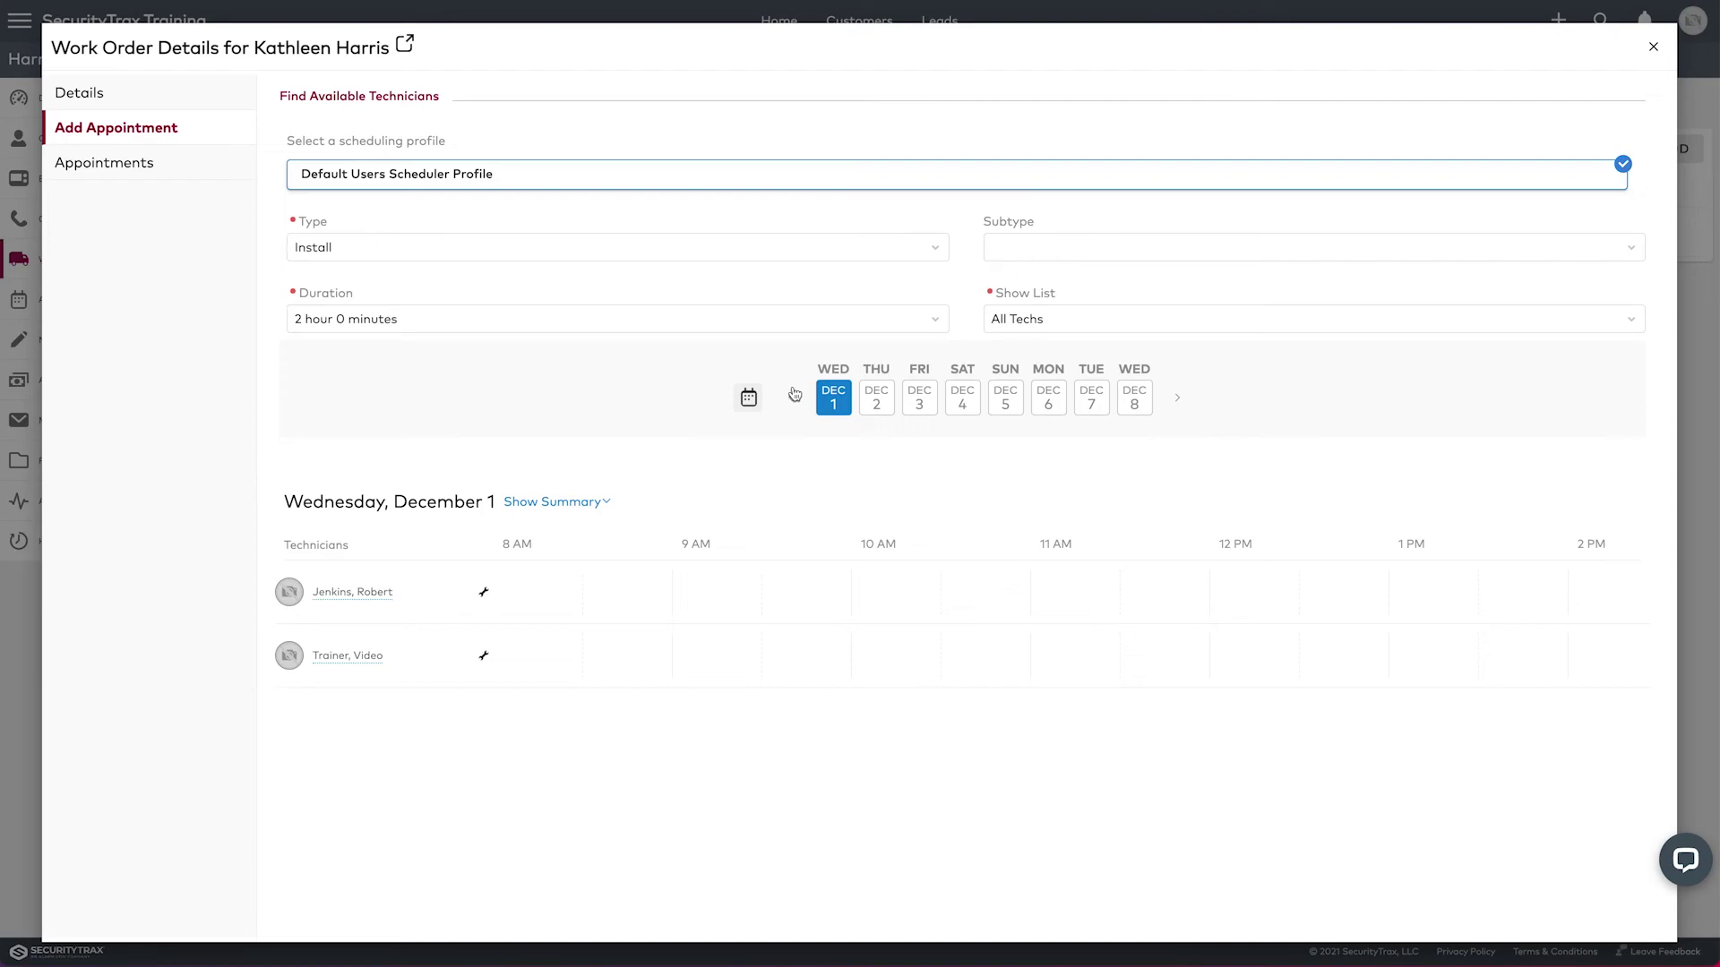
click(436, 323)
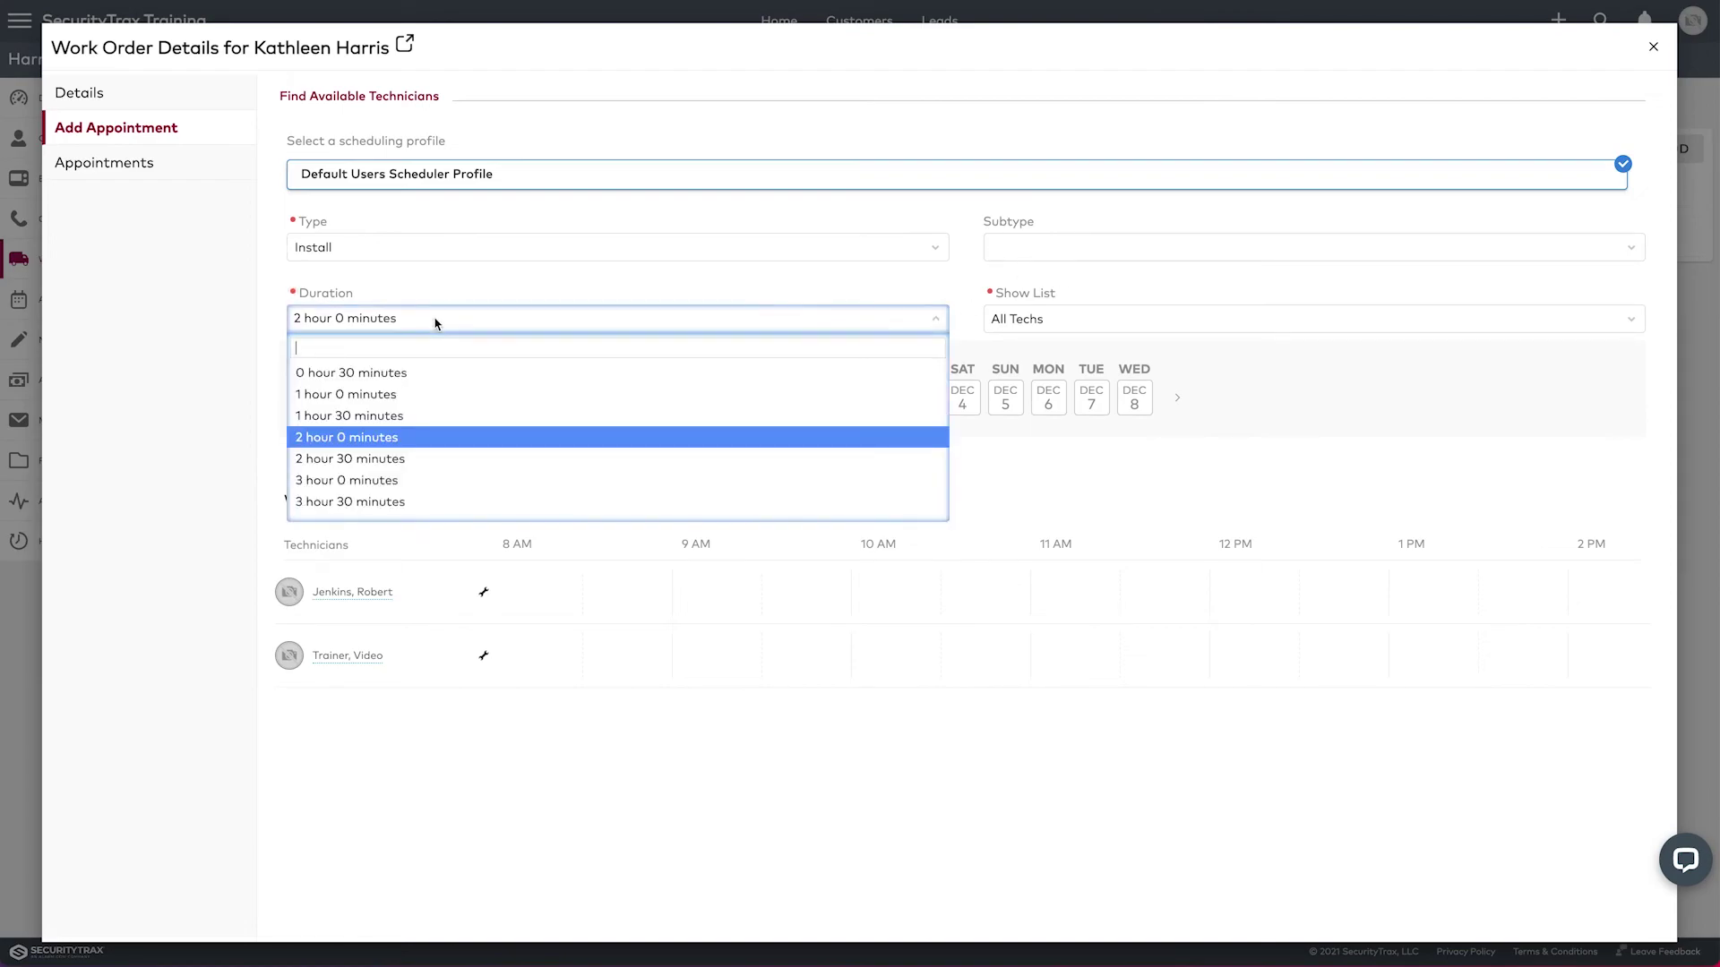
click(429, 434)
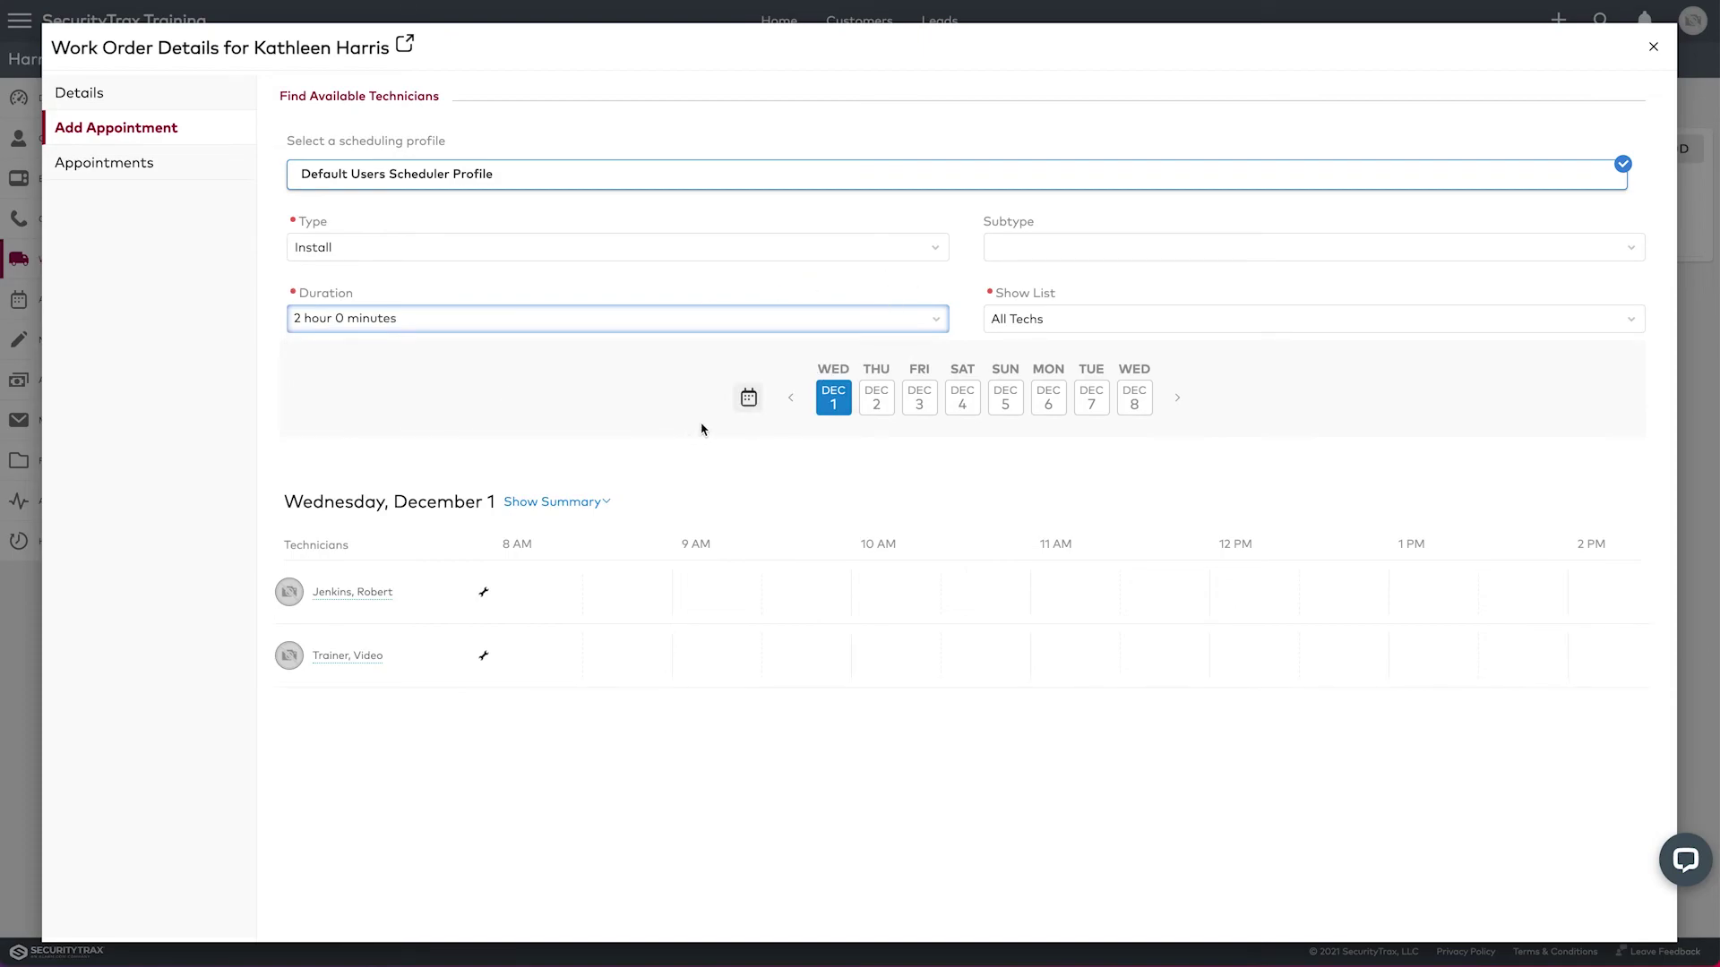
click(1062, 321)
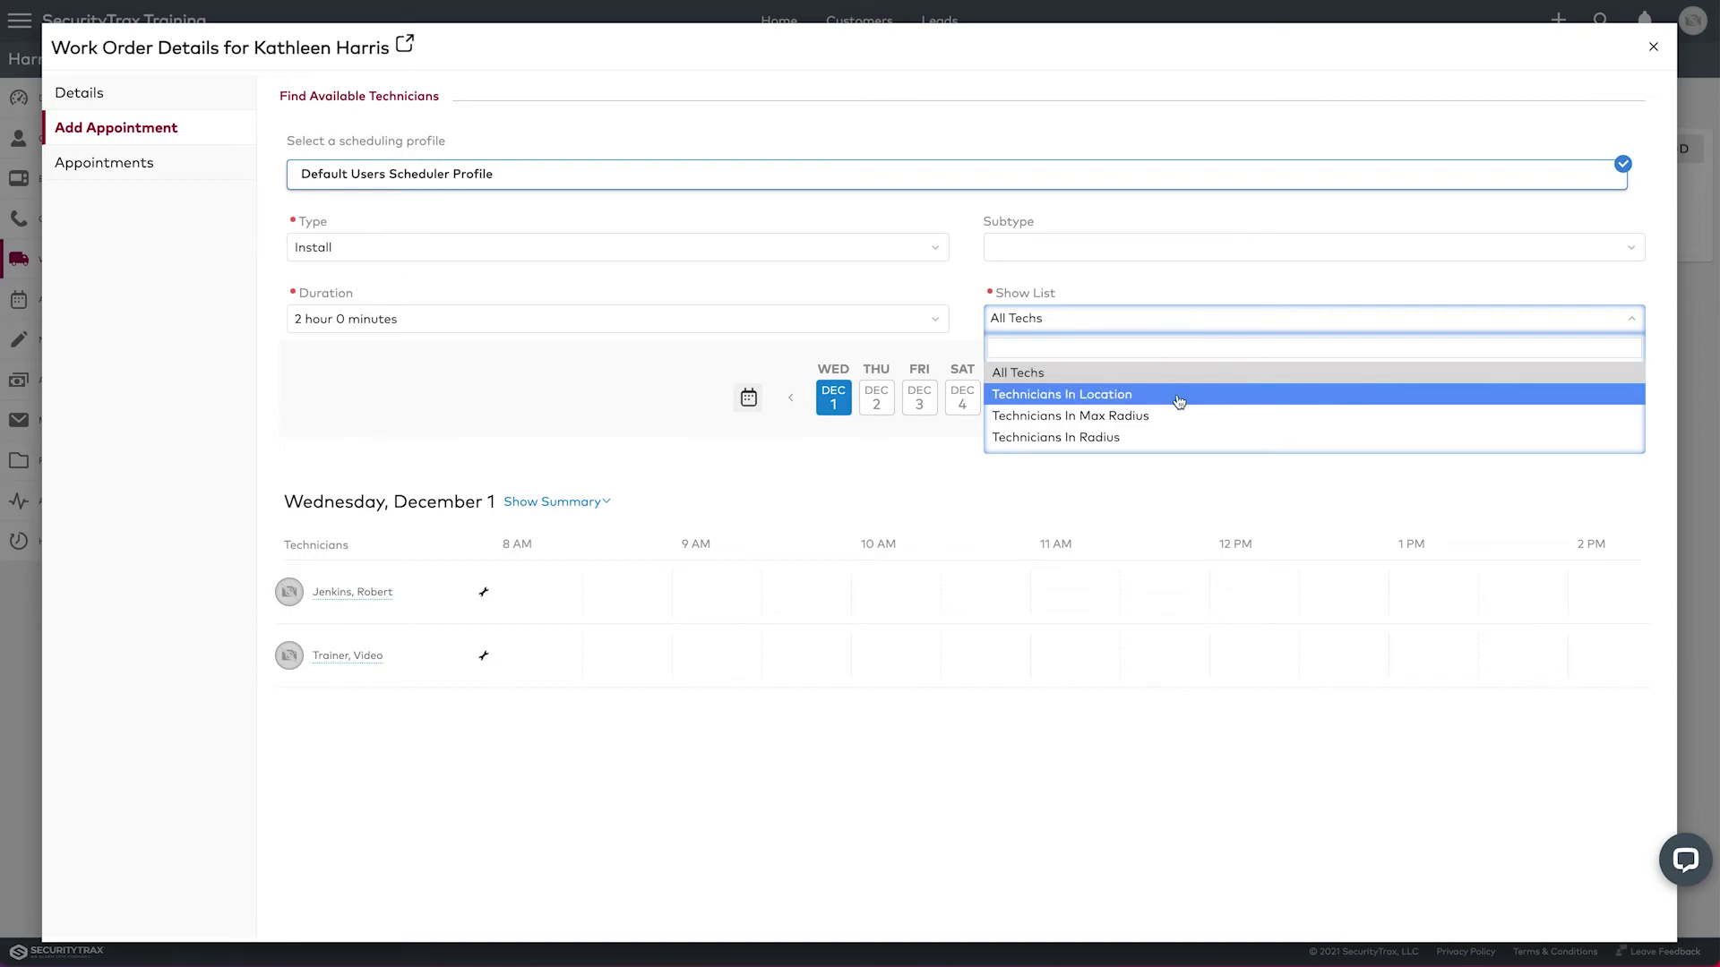
click(1073, 374)
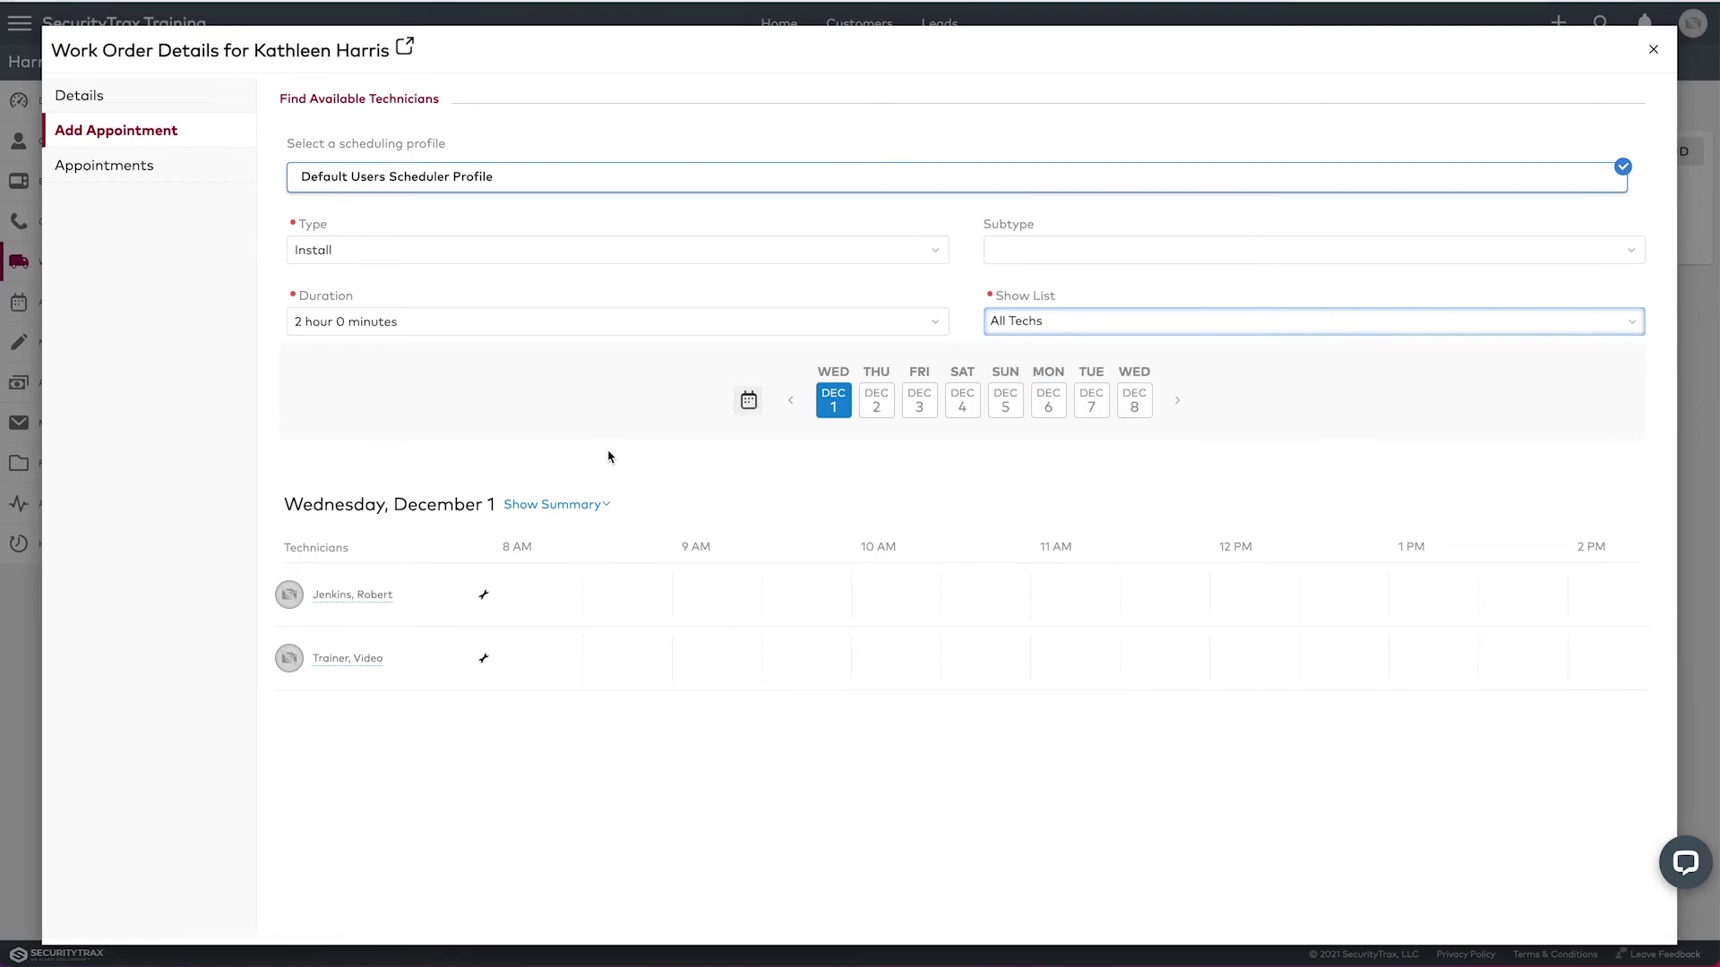
- Include December 2 in the technician schedule and schedule the first technician that day from 12:00 PM to 2:00 PM
click(879, 403)
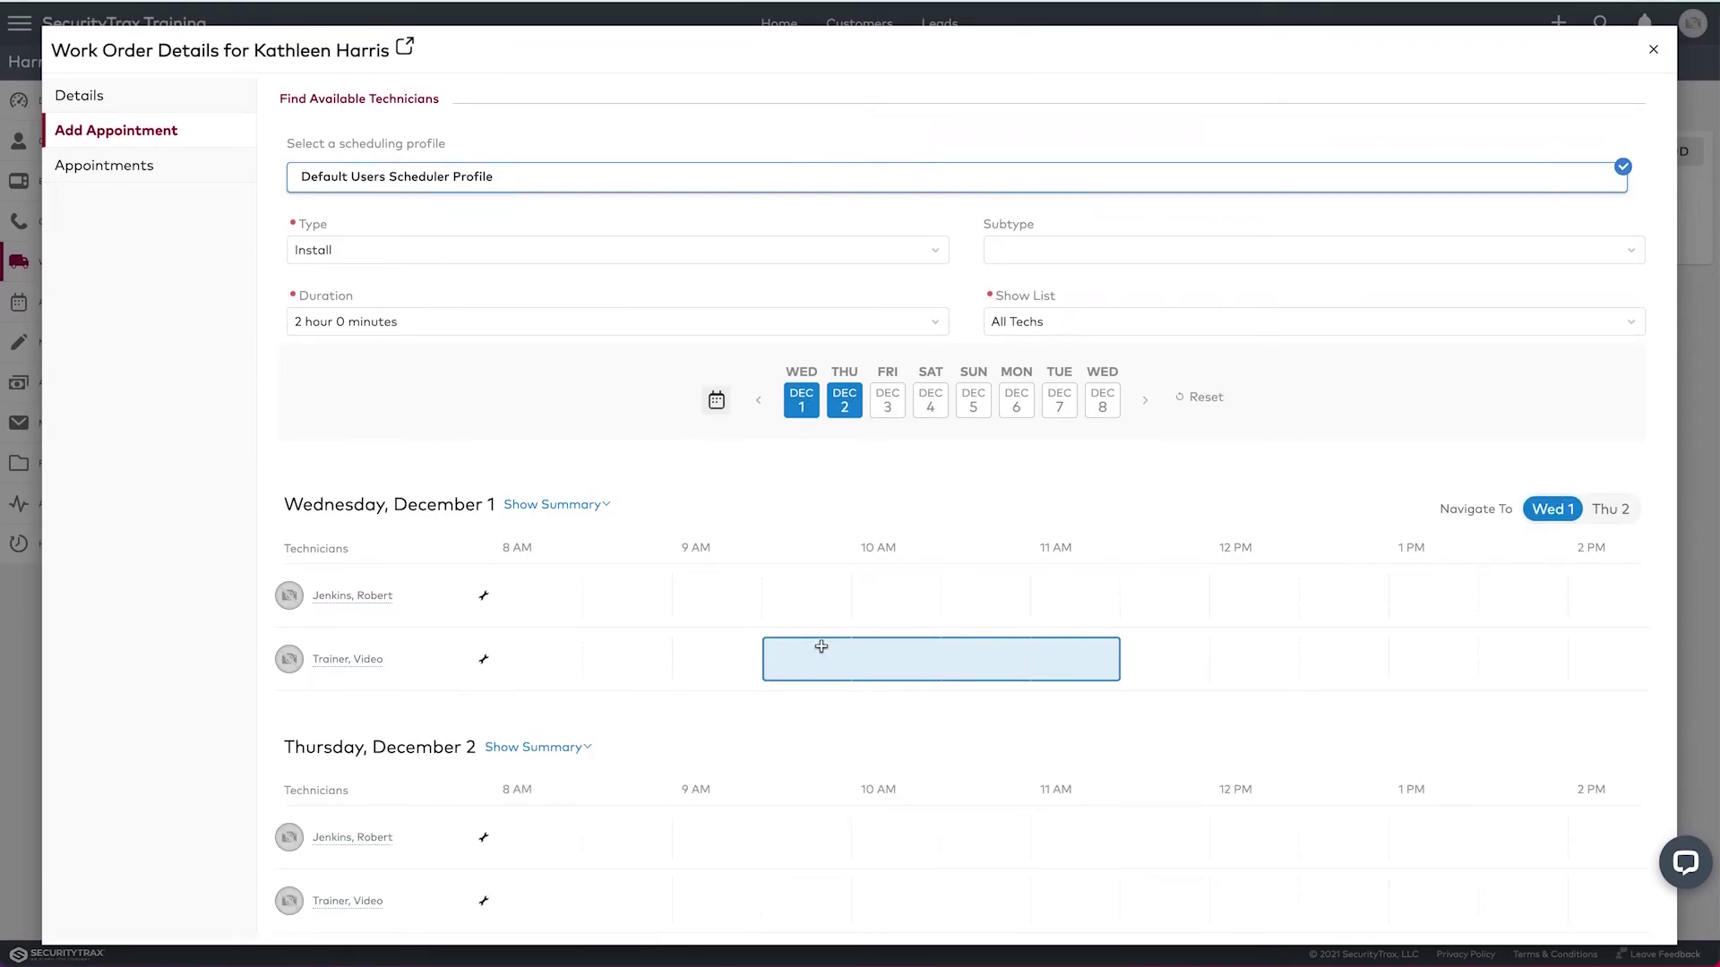
scroll(1362, 670, down, 1)
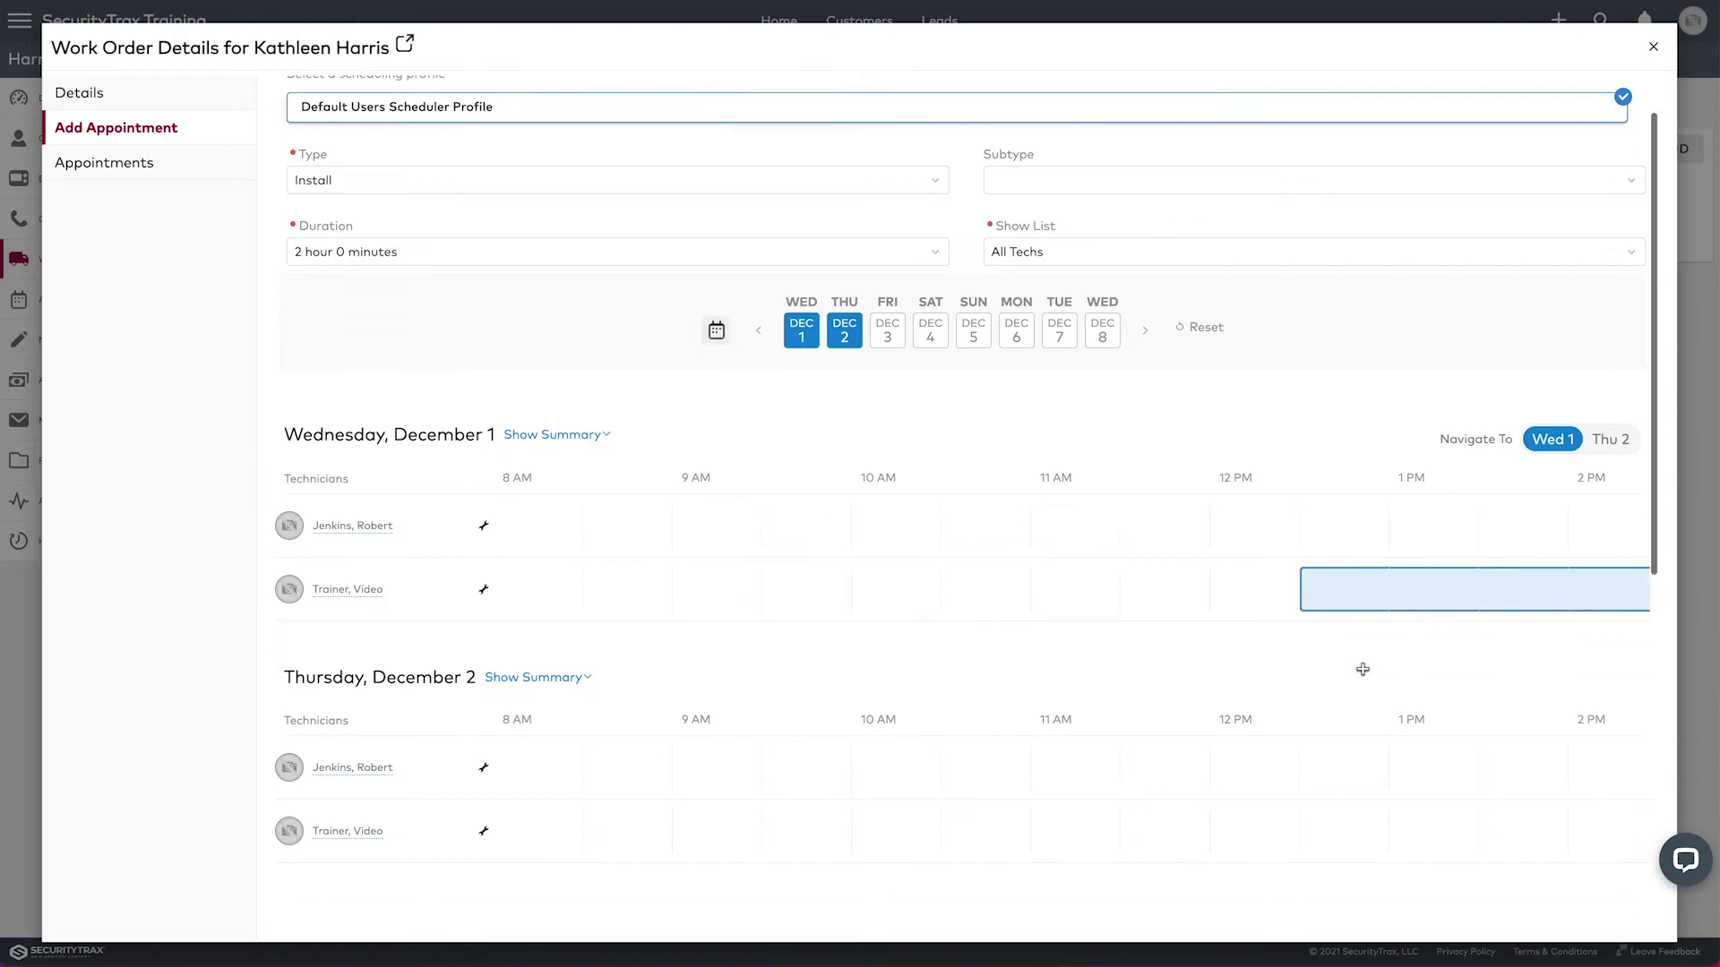
scroll(1362, 670, down, 2)
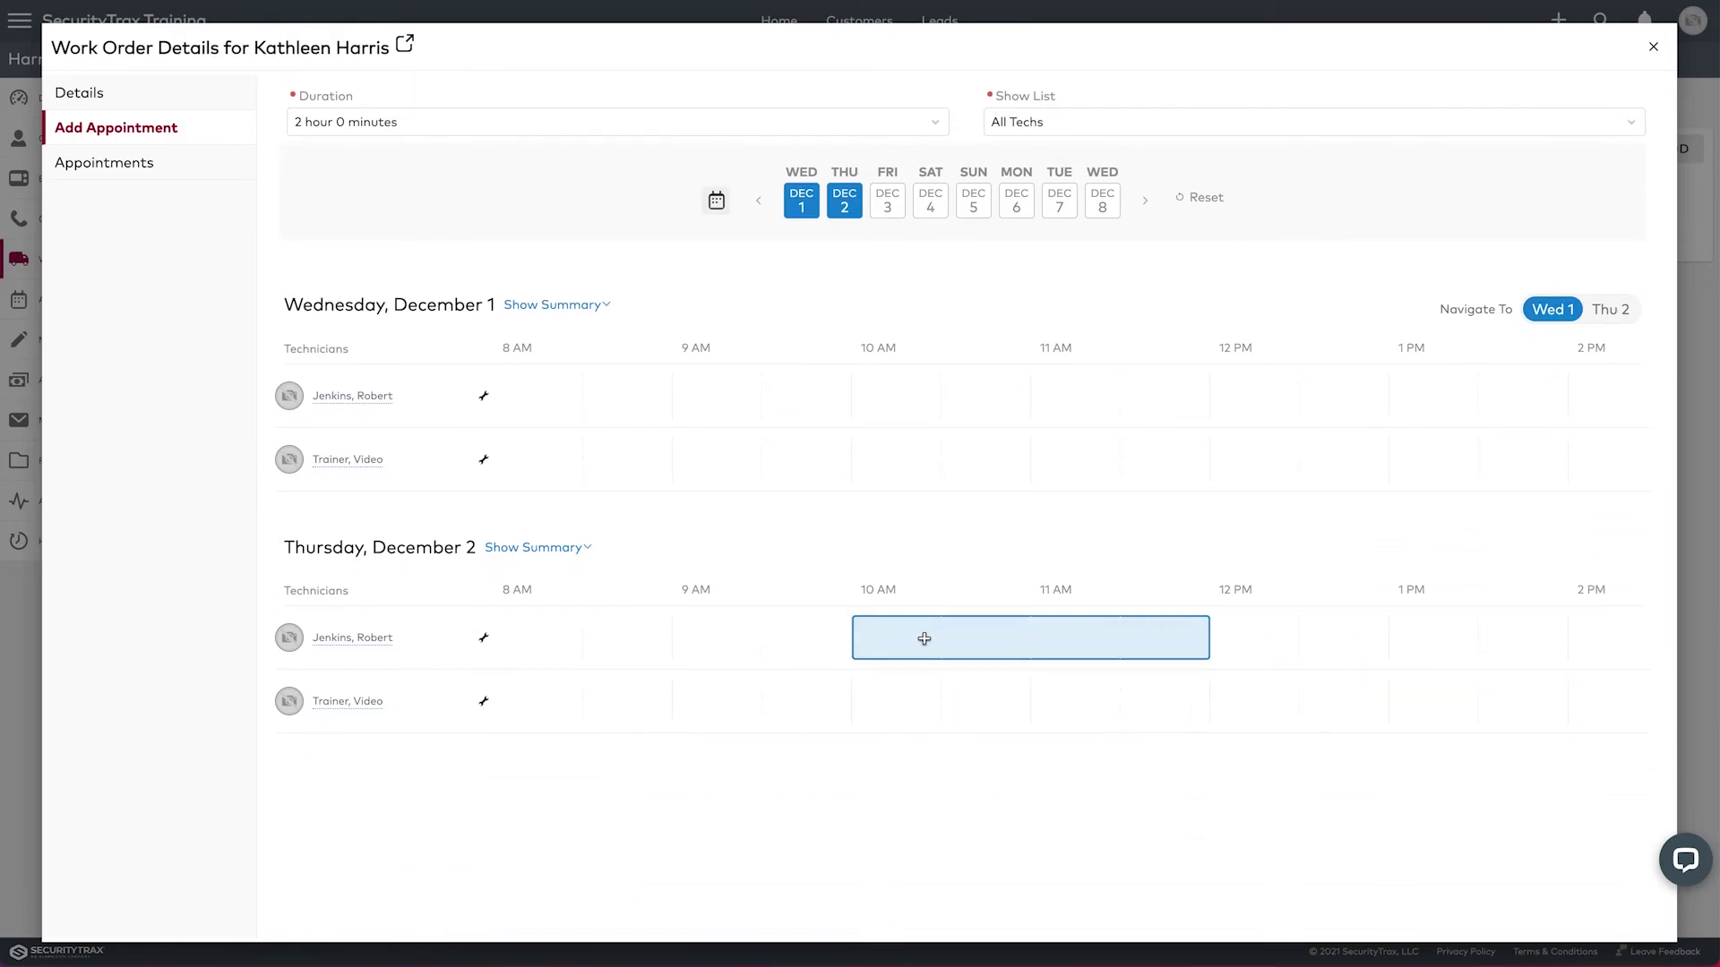
click(1287, 638)
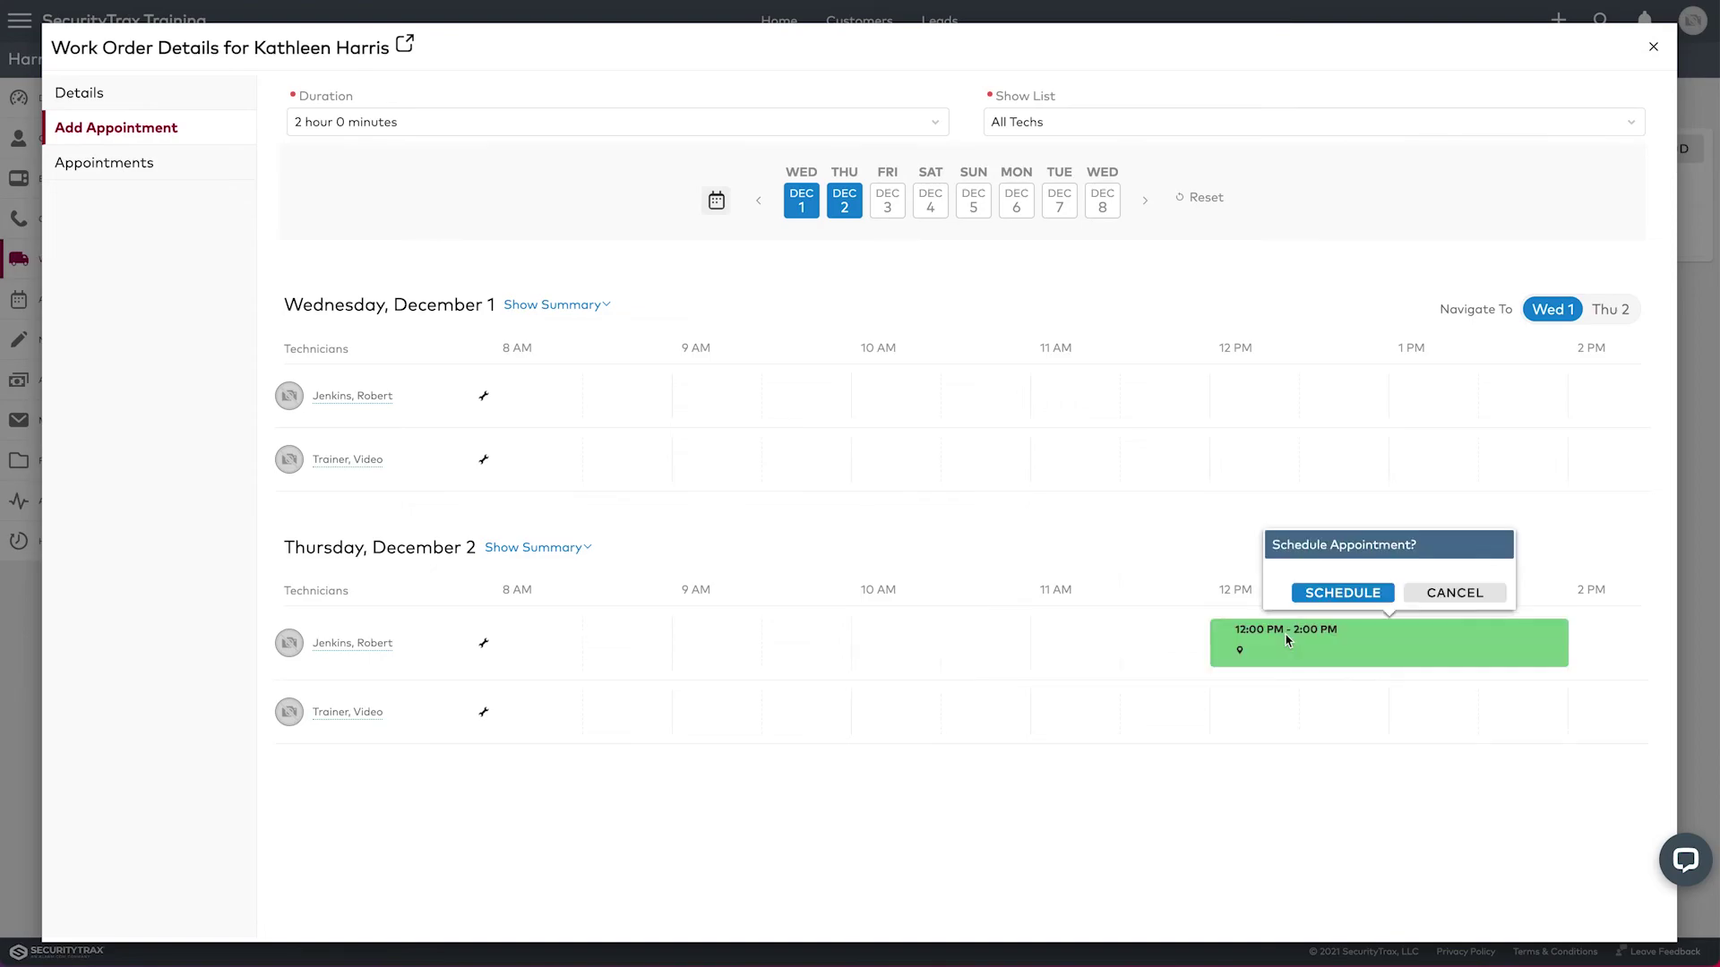
click(1328, 595)
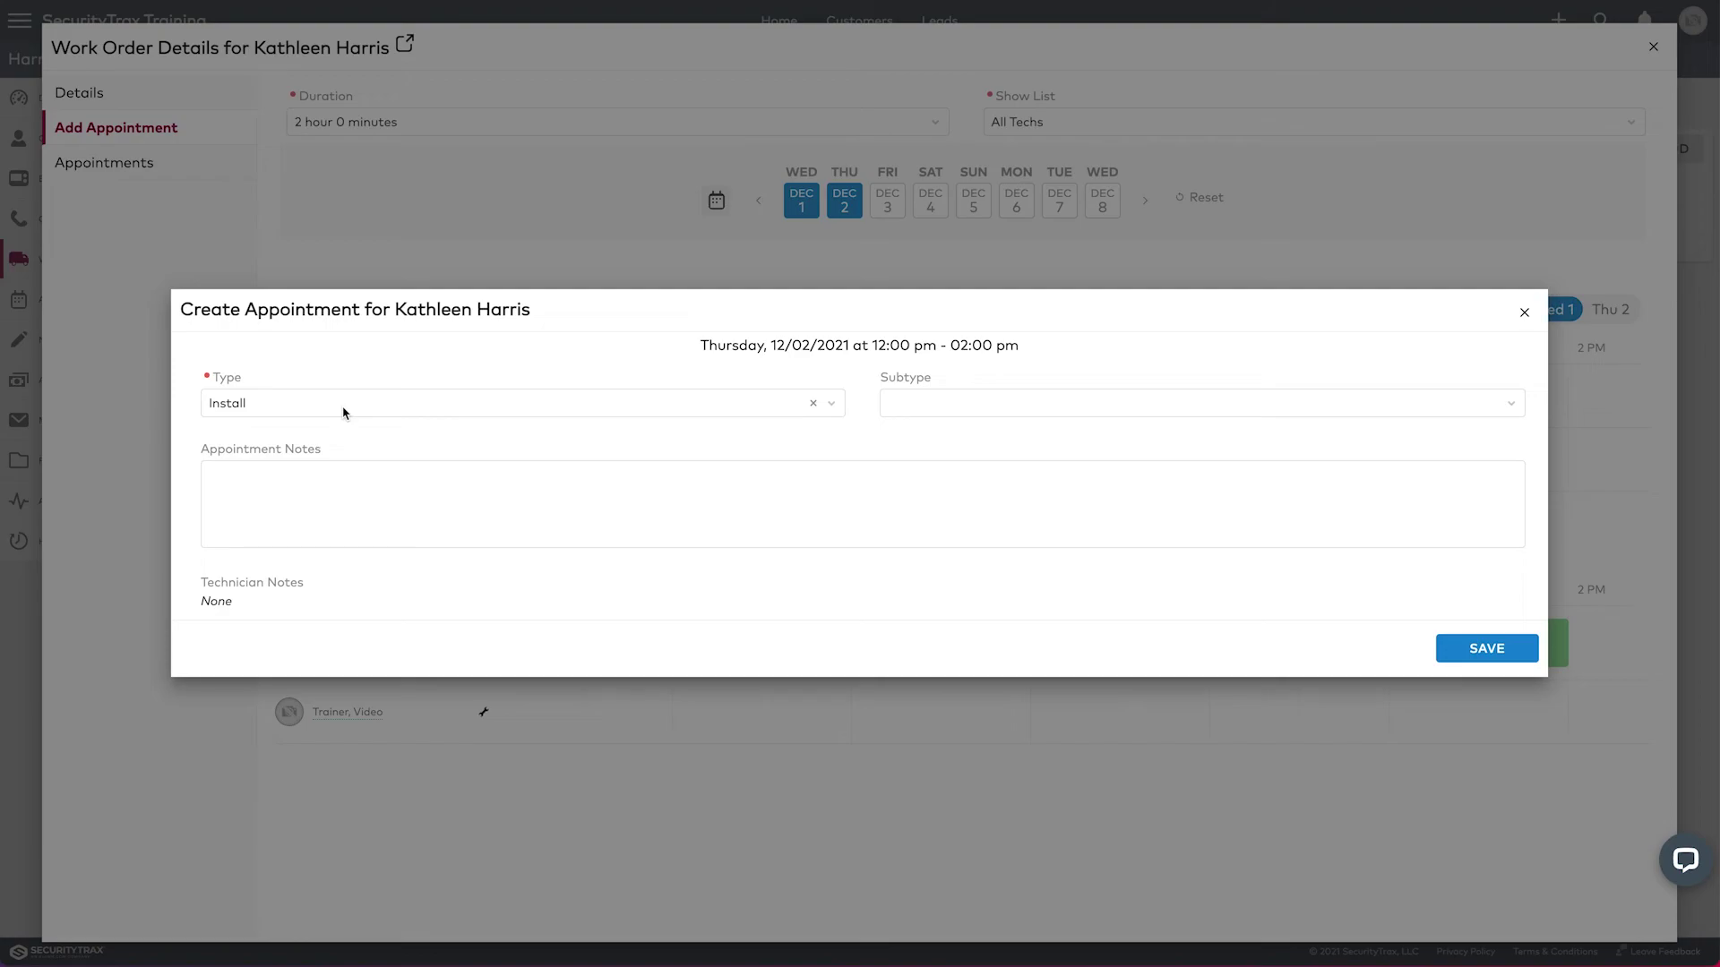
- Enter an appointment note that the customer has a big dog and save the install appointment
click(326, 501)
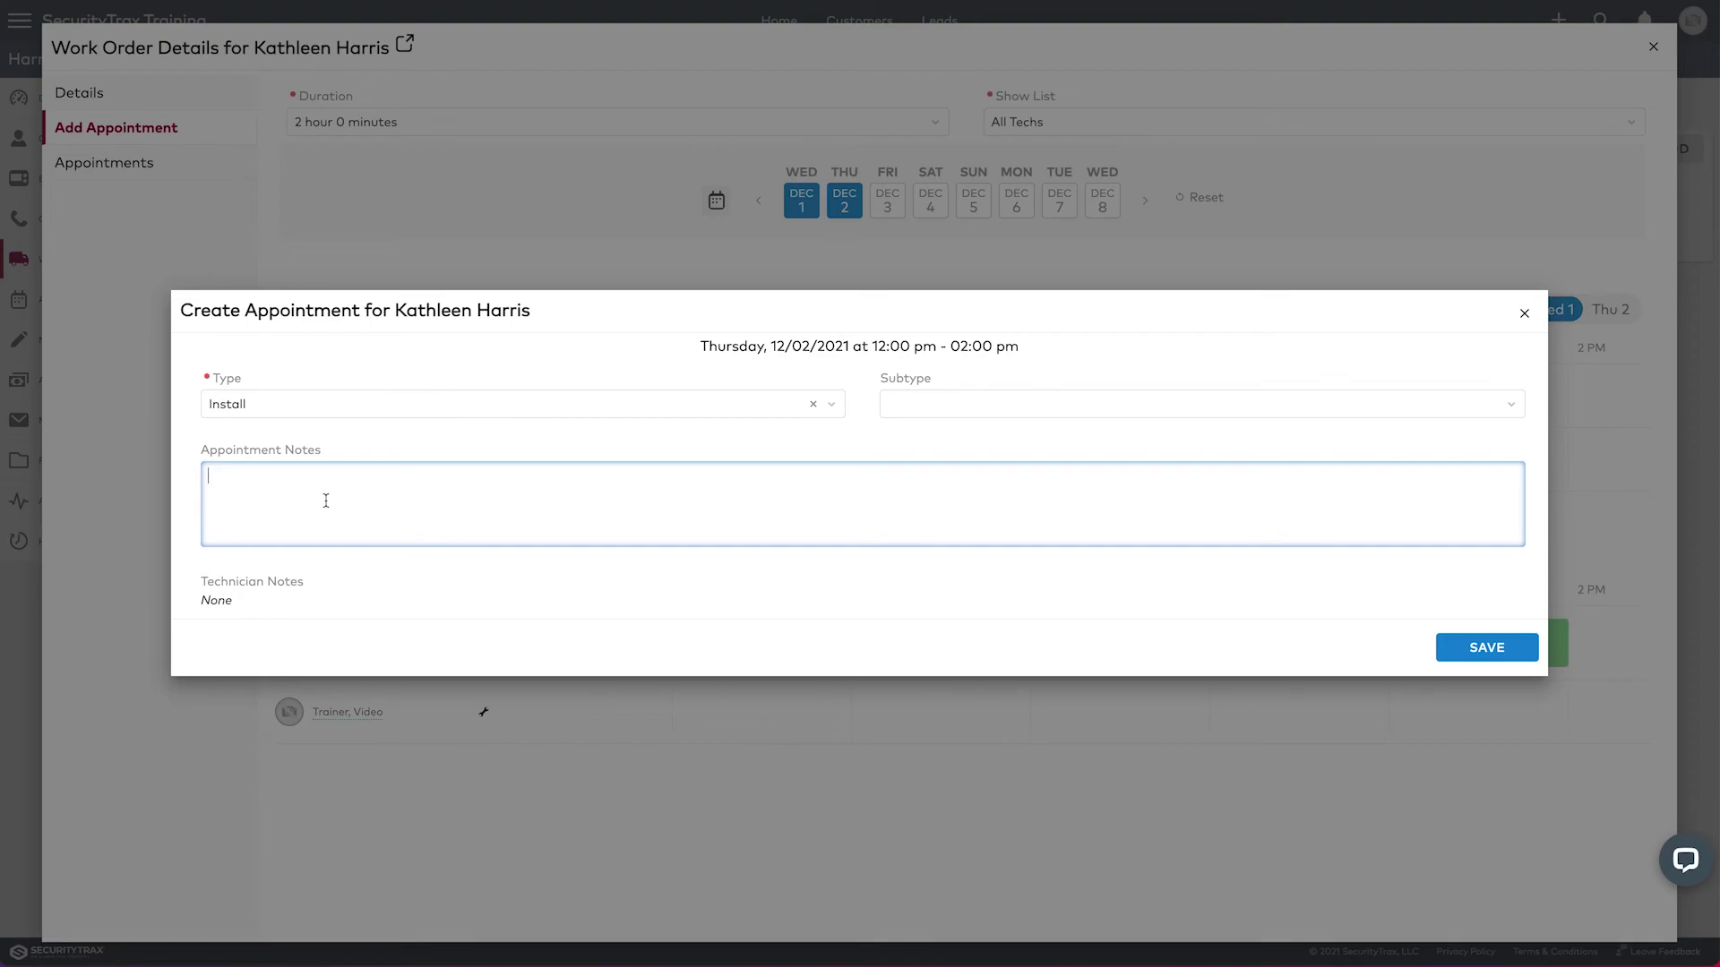
text(Kathleen has a big dog)
click(1474, 656)
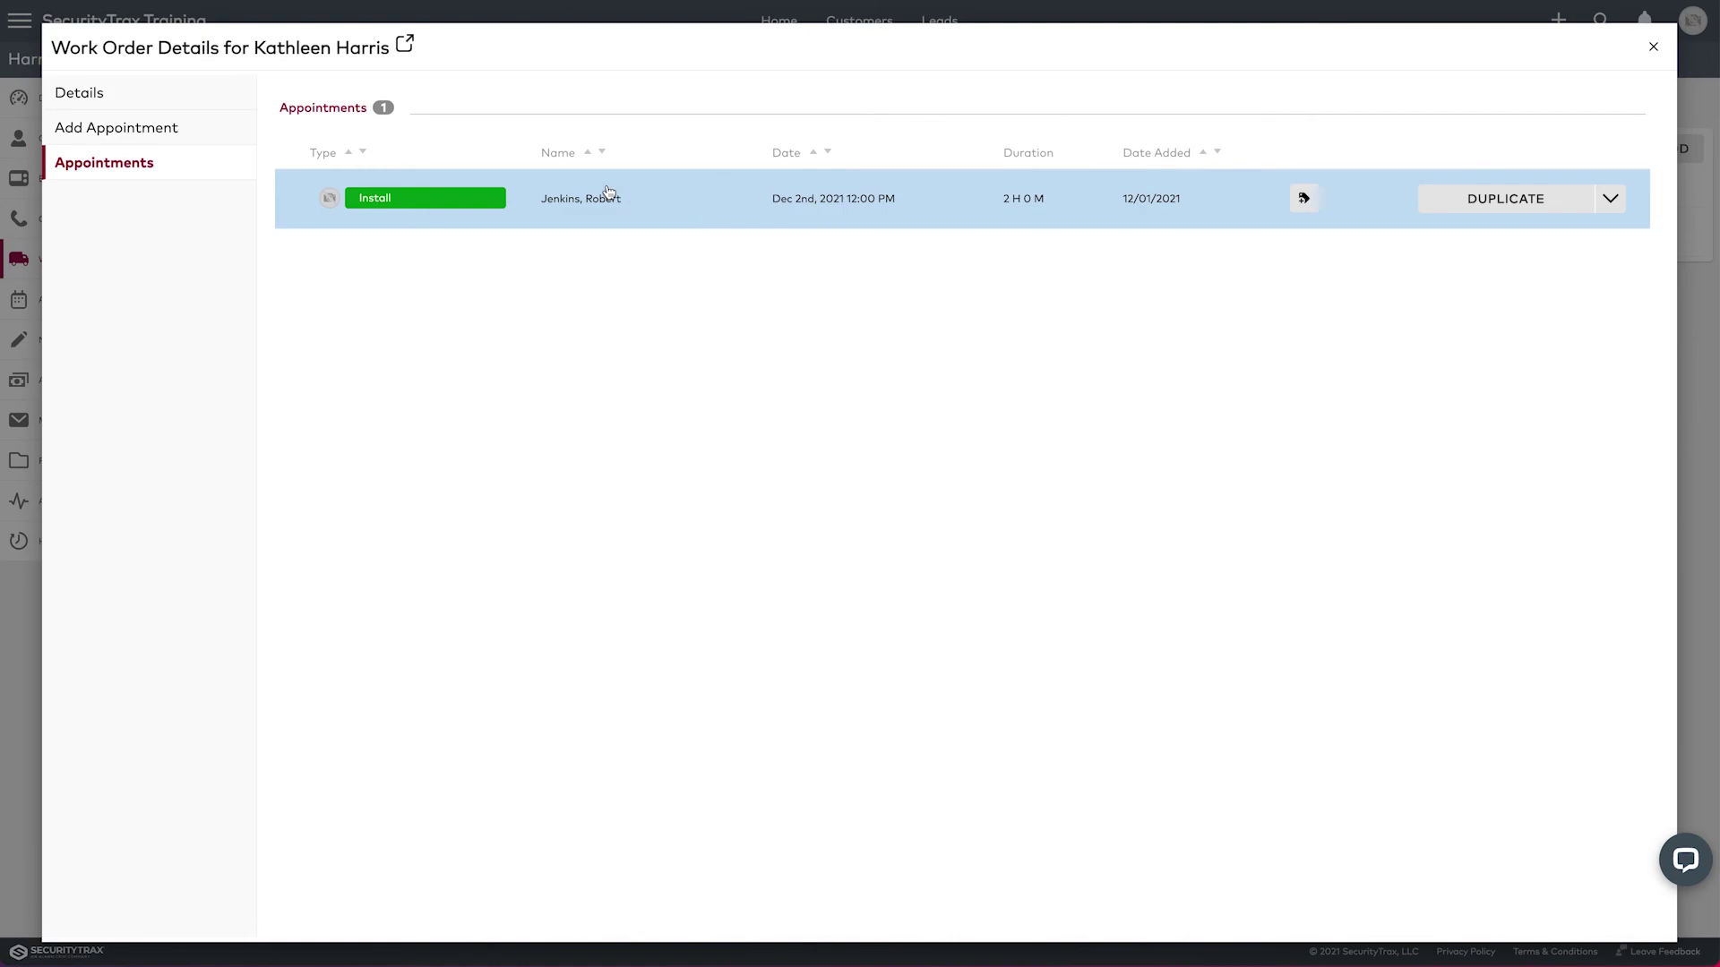
- Review the technician schedule with the new appointment, and reopen the saved work order to check its details
click(204, 142)
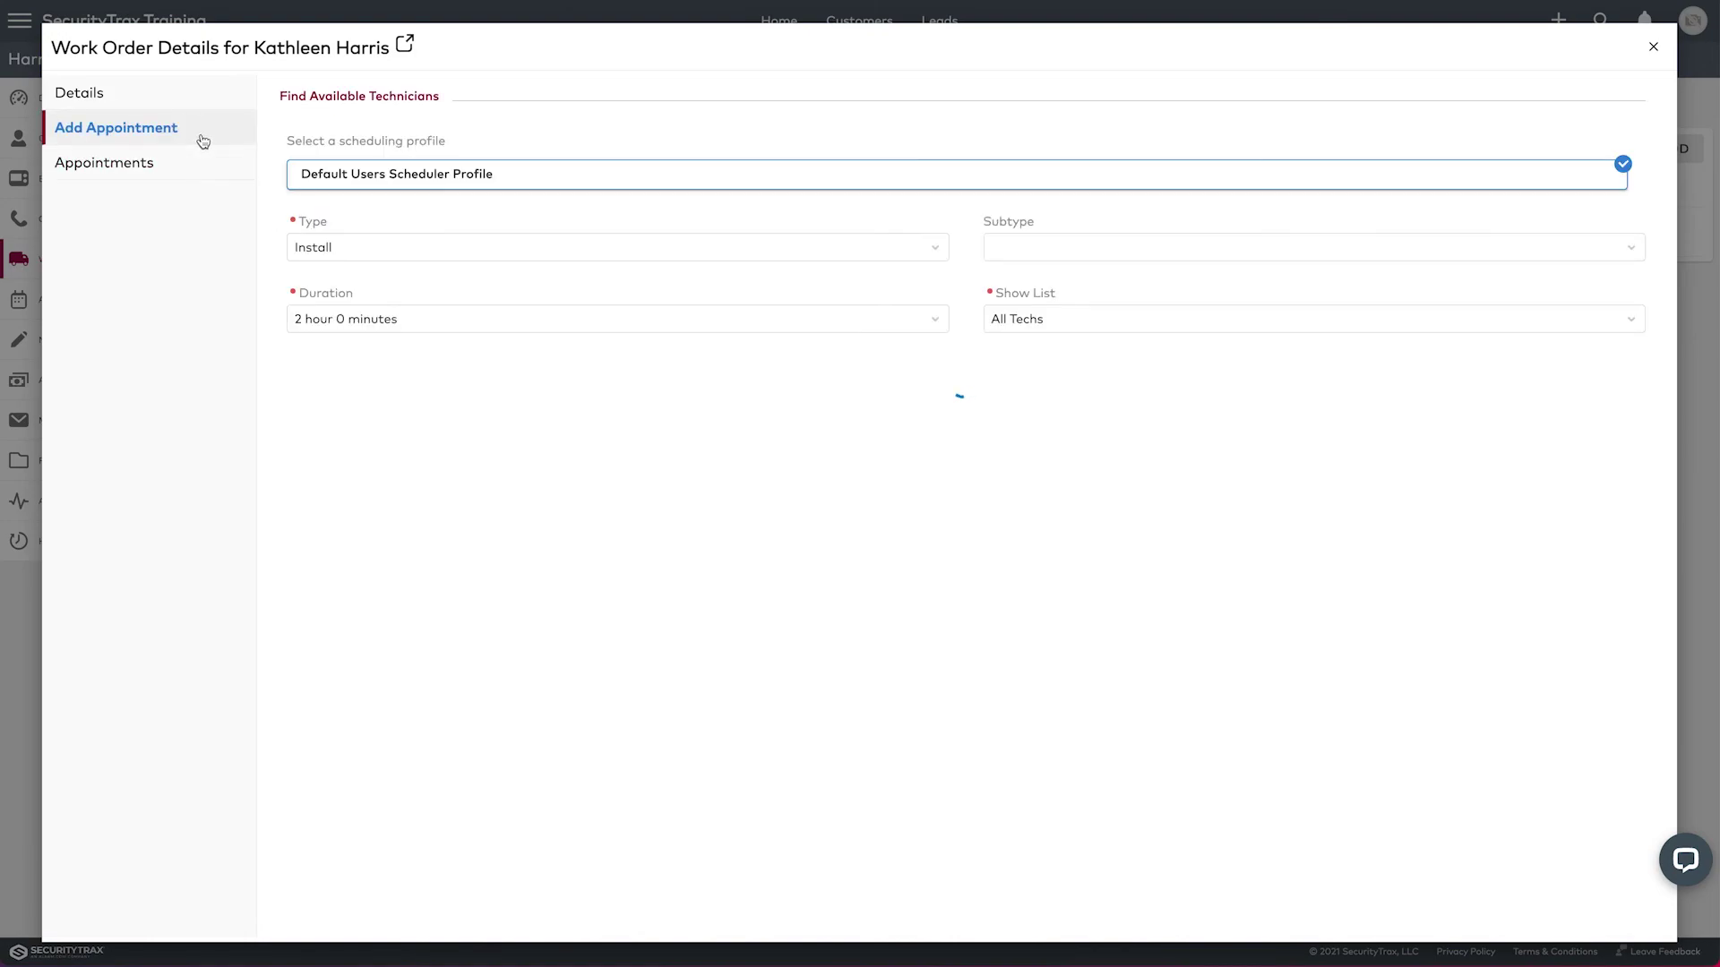
click(143, 165)
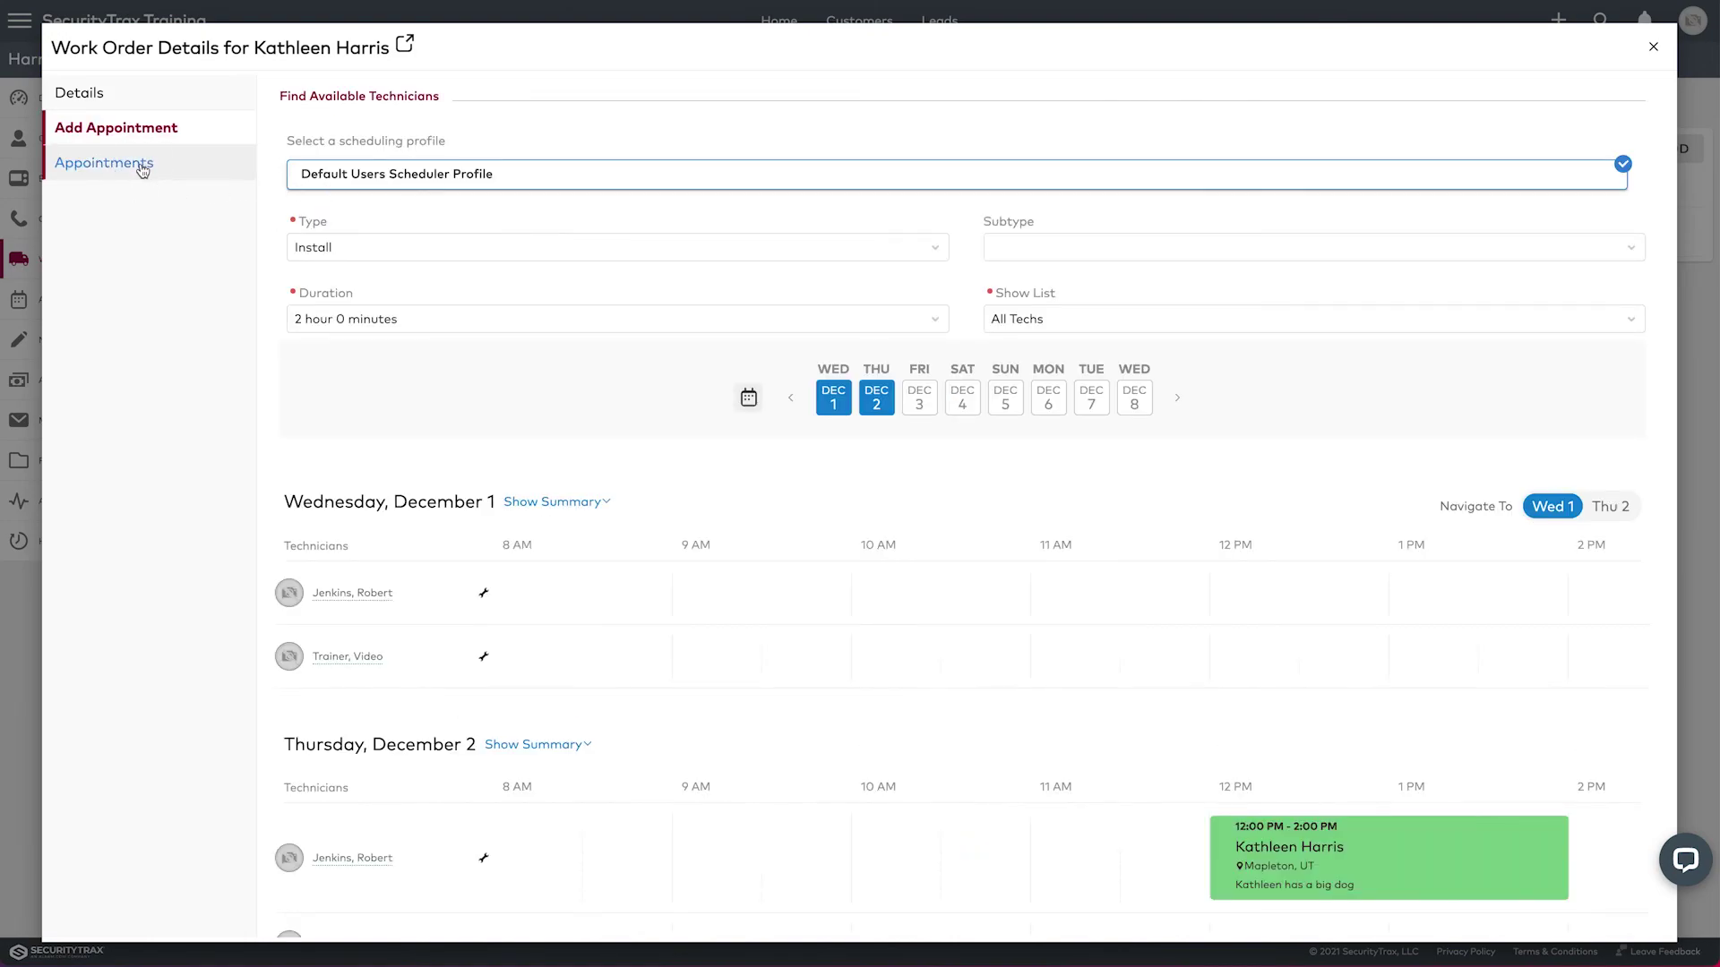
click(1652, 50)
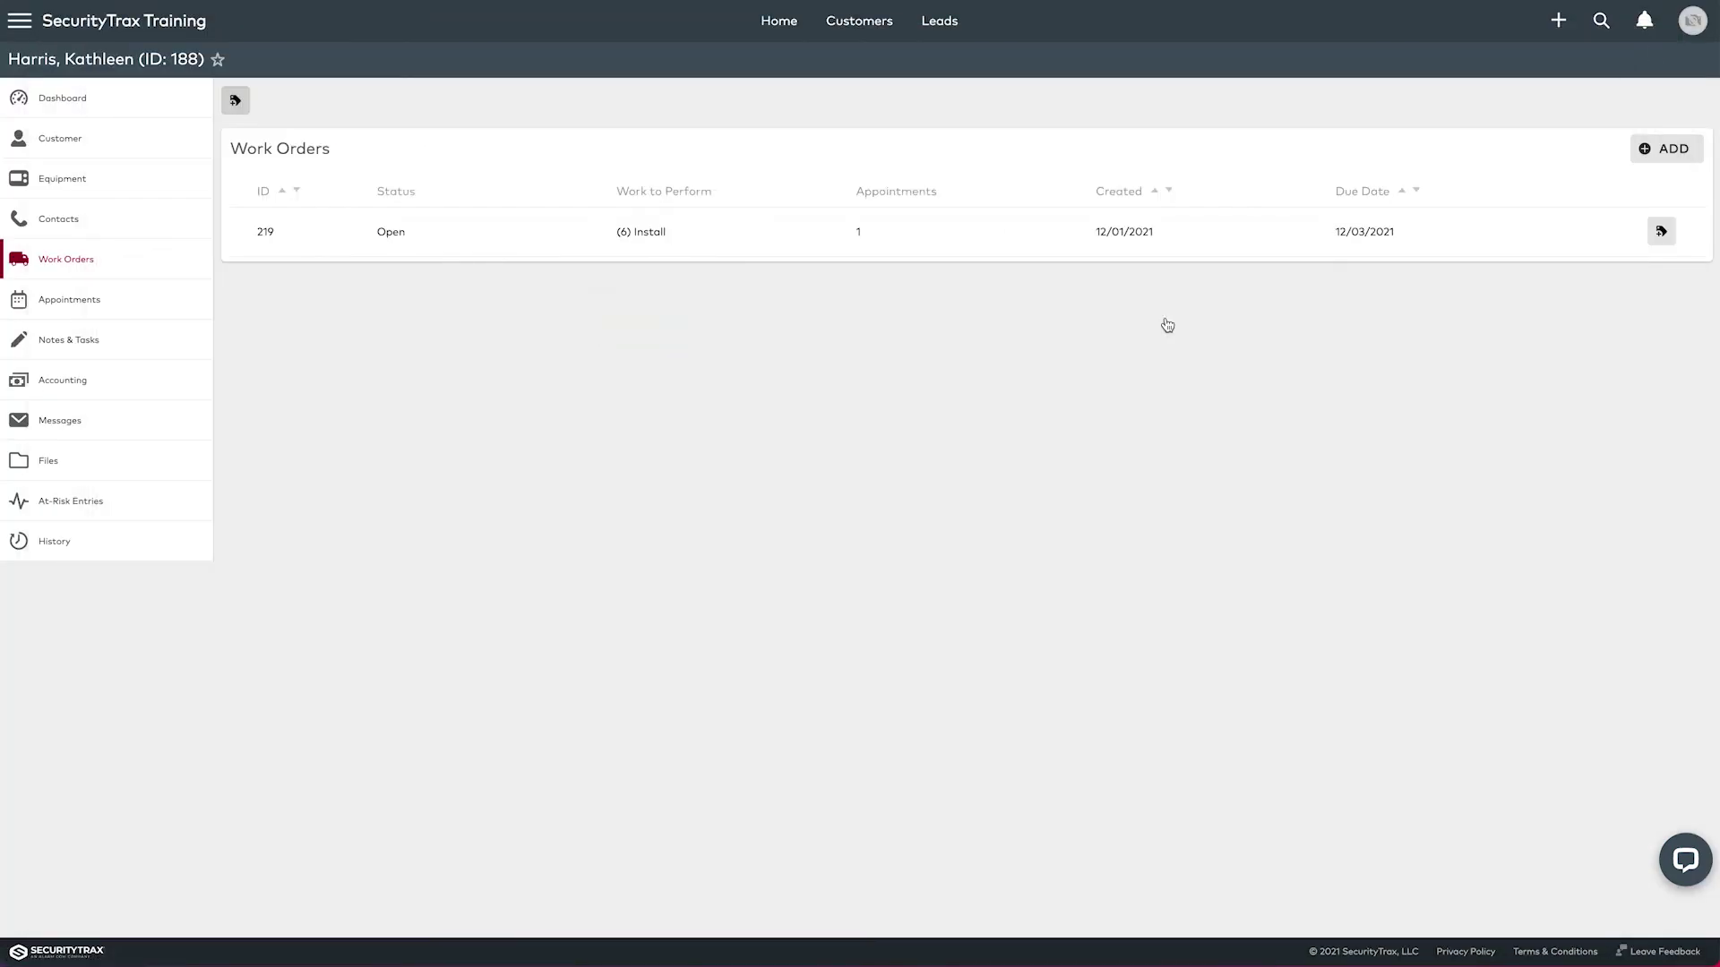
click(562, 246)
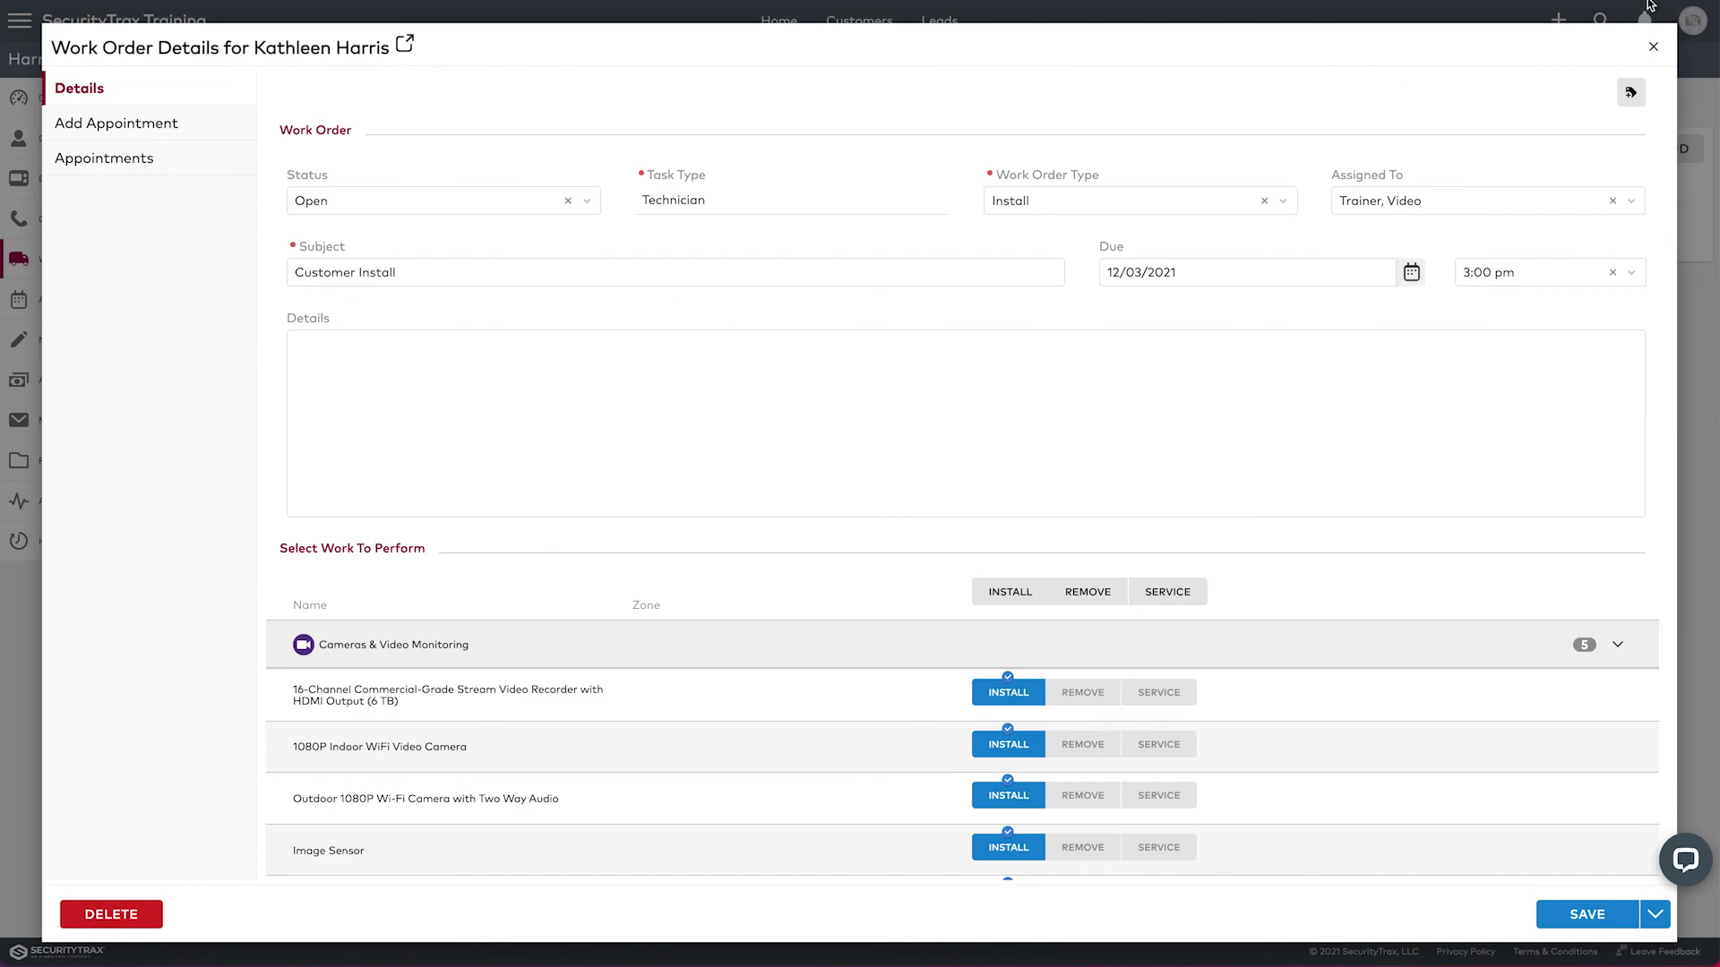
key(Escape)
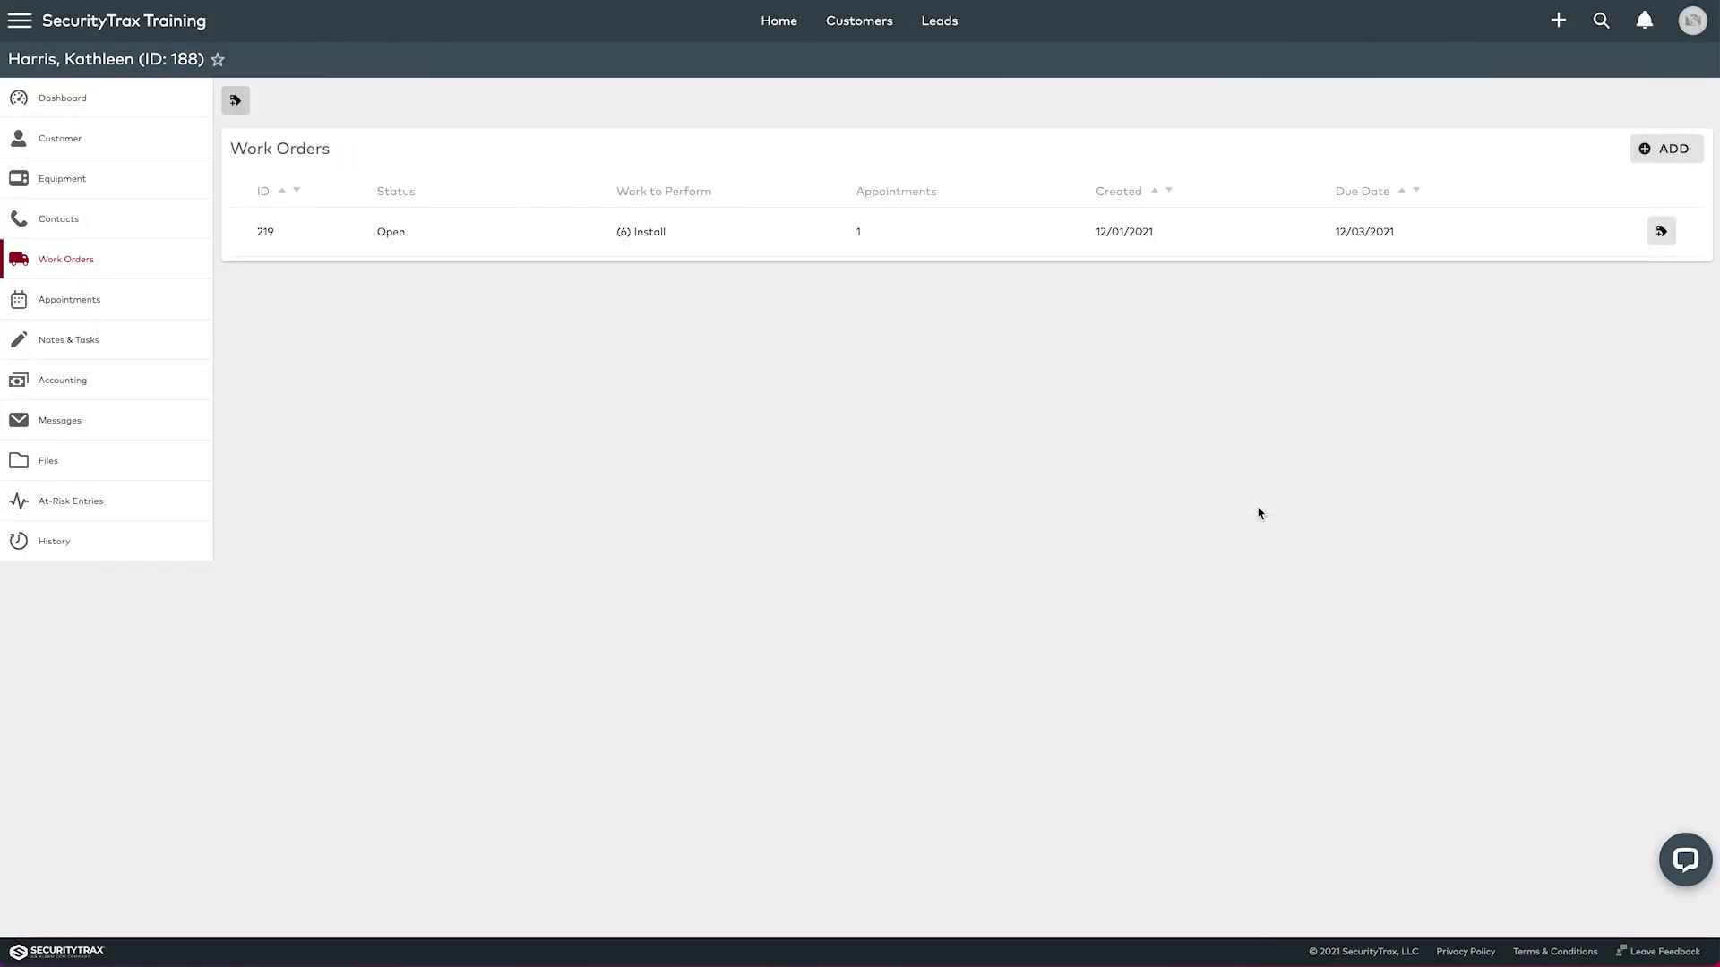